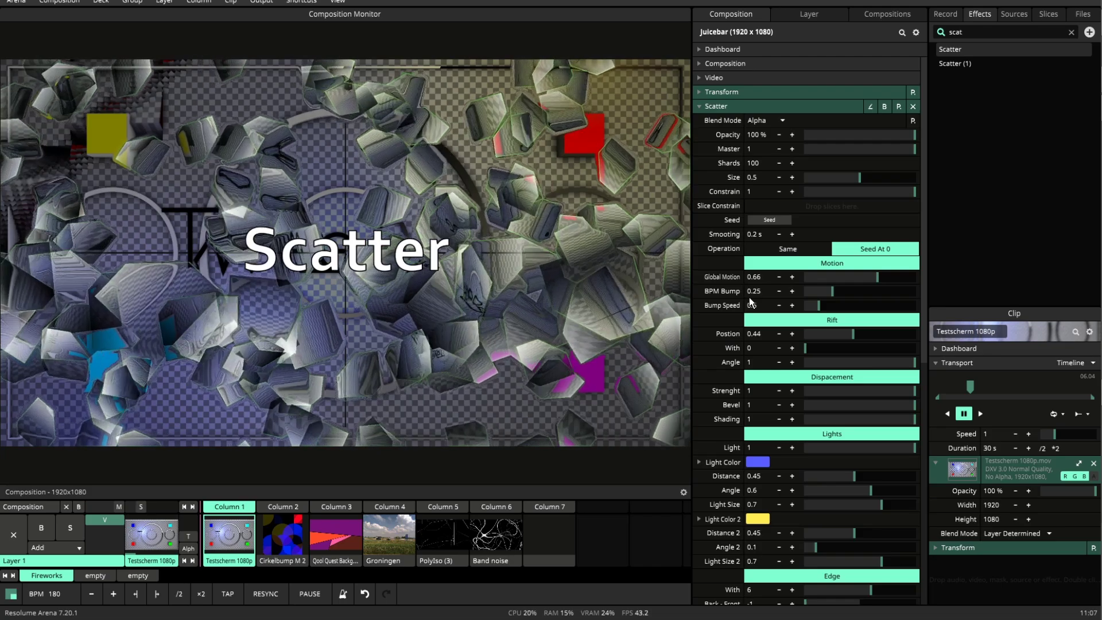
Sweep the Scatter effect's Master value down and bring it back to 1.
{"action": "scroll", "coordinate": [818, 150], "scroll_direction": "down", "scroll_amount": 1}
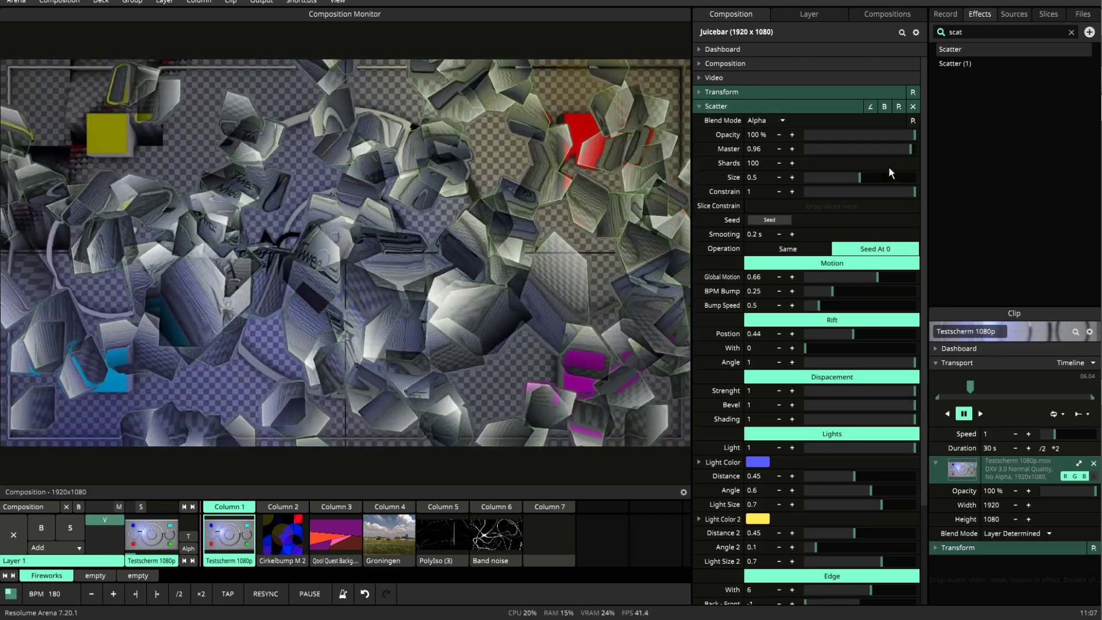
{"action": "mouse_move", "coordinate": [919, 149]}
{"action": "left_mouse_down"}
{"action": "mouse_move", "coordinate": [803, 152]}
{"action": "mouse_move", "coordinate": [926, 148]}
{"action": "left_mouse_up"}
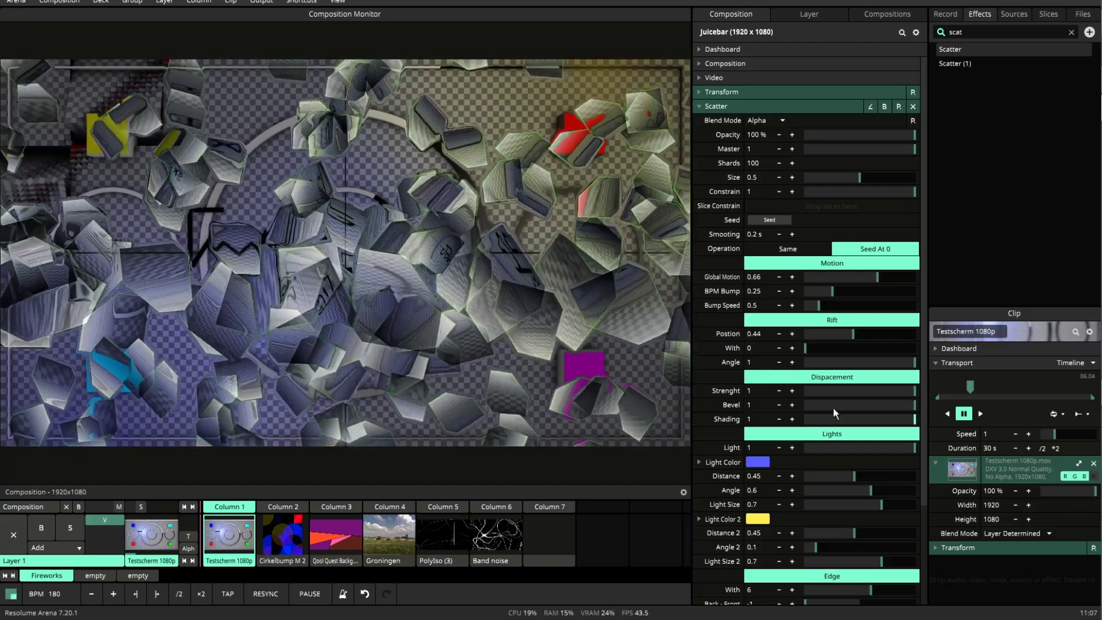
{"action": "mouse_move", "coordinate": [915, 149]}
{"action": "left_mouse_down"}
{"action": "mouse_move", "coordinate": [794, 146]}
{"action": "mouse_move", "coordinate": [926, 156]}
{"action": "mouse_move", "coordinate": [802, 149]}
{"action": "mouse_move", "coordinate": [915, 148]}
{"action": "left_mouse_up"}
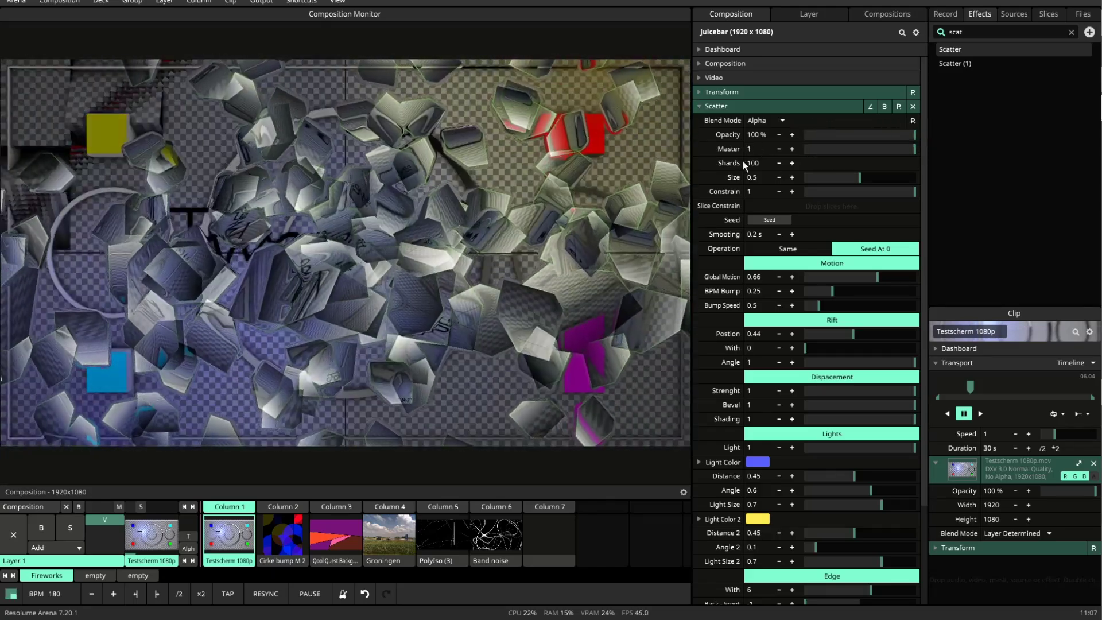
Try animating the Scatter effect's Master value in Timeline mode with a 2.5 s duration.
{"action": "right_click", "coordinate": [700, 148]}
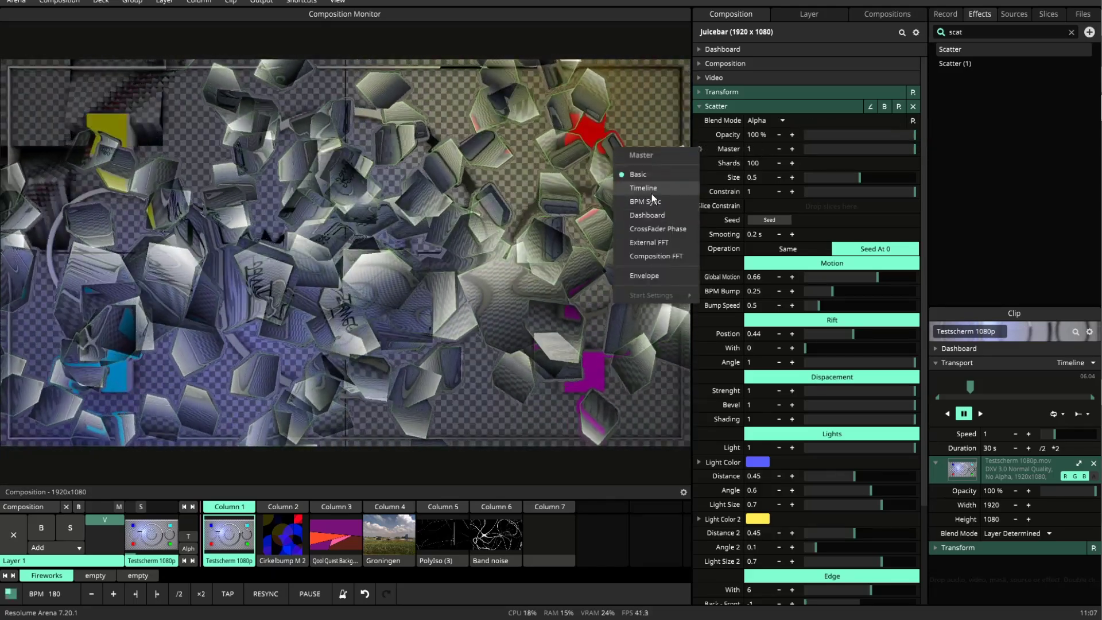
{"action": "left_click", "coordinate": [637, 192]}
{"action": "left_click", "coordinate": [895, 178]}
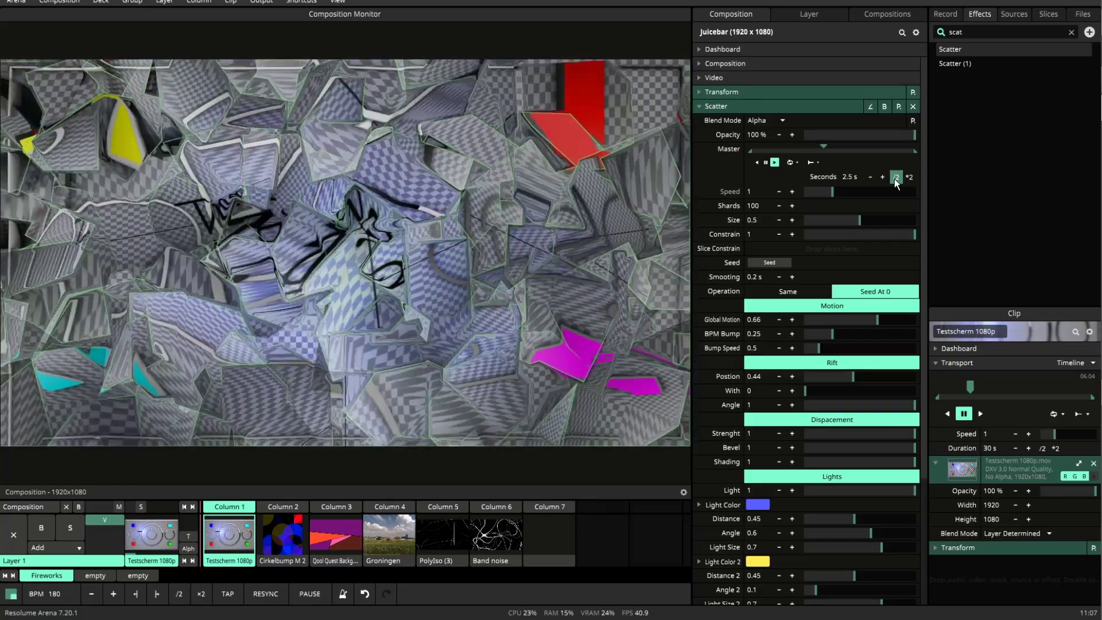
{"action": "left_click", "coordinate": [792, 163]}
{"action": "left_click", "coordinate": [804, 184]}
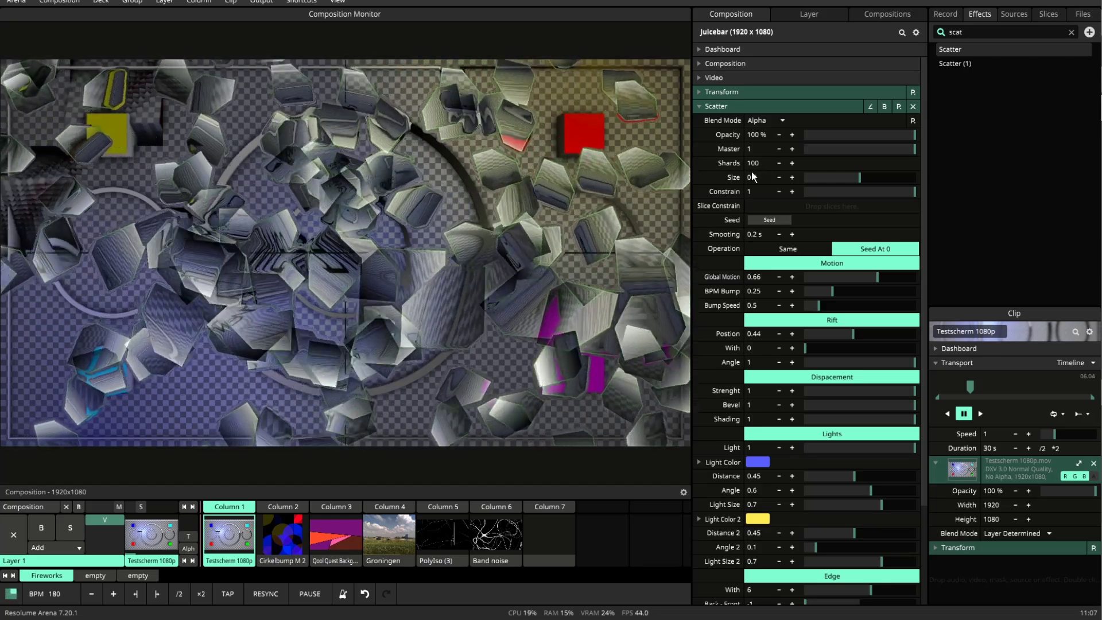
Try different Size and Constrain amounts for the shards, and constrain them to the five slices listed under Screen.
{"action": "mouse_move", "coordinate": [859, 177]}
{"action": "left_mouse_down"}
{"action": "mouse_move", "coordinate": [827, 178]}
{"action": "mouse_move", "coordinate": [878, 176]}
{"action": "mouse_move", "coordinate": [869, 180]}
{"action": "mouse_move", "coordinate": [897, 189]}
{"action": "mouse_move", "coordinate": [846, 191]}
{"action": "left_mouse_up"}
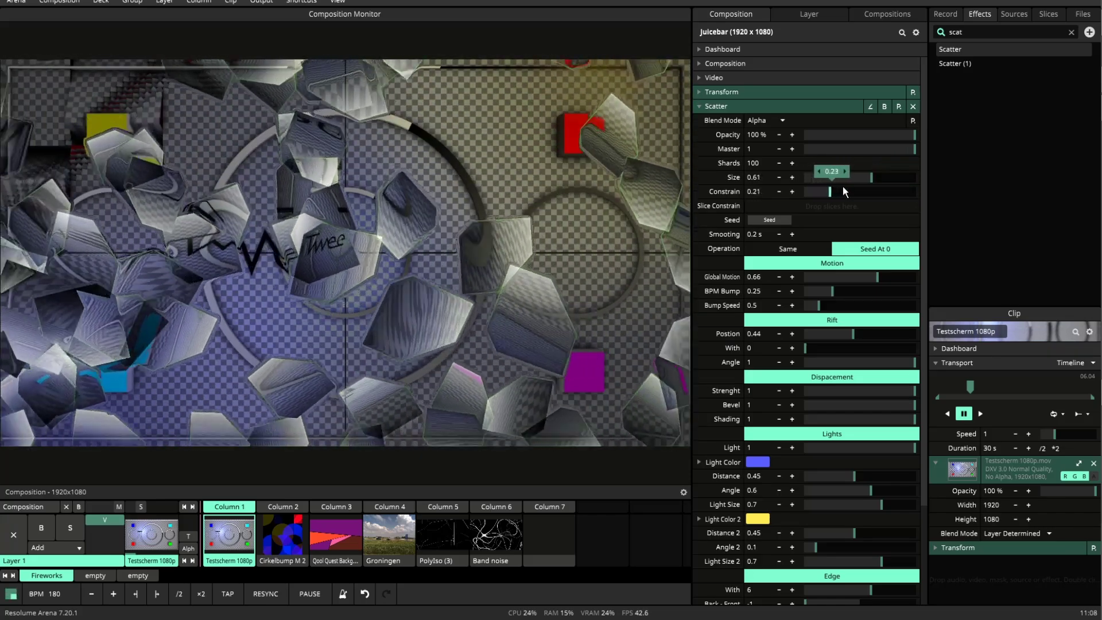
{"action": "left_click_drag", "start_coordinate": [914, 189], "coordinate": [799, 190]}
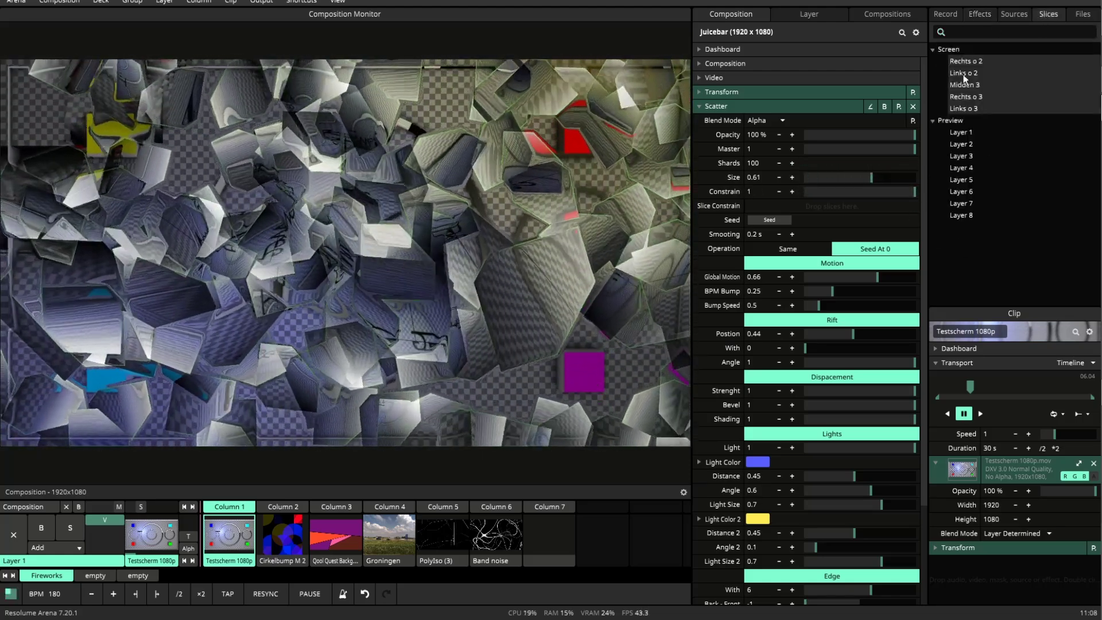
{"action": "left_click_drag", "start_coordinate": [804, 206], "coordinate": [804, 205]}
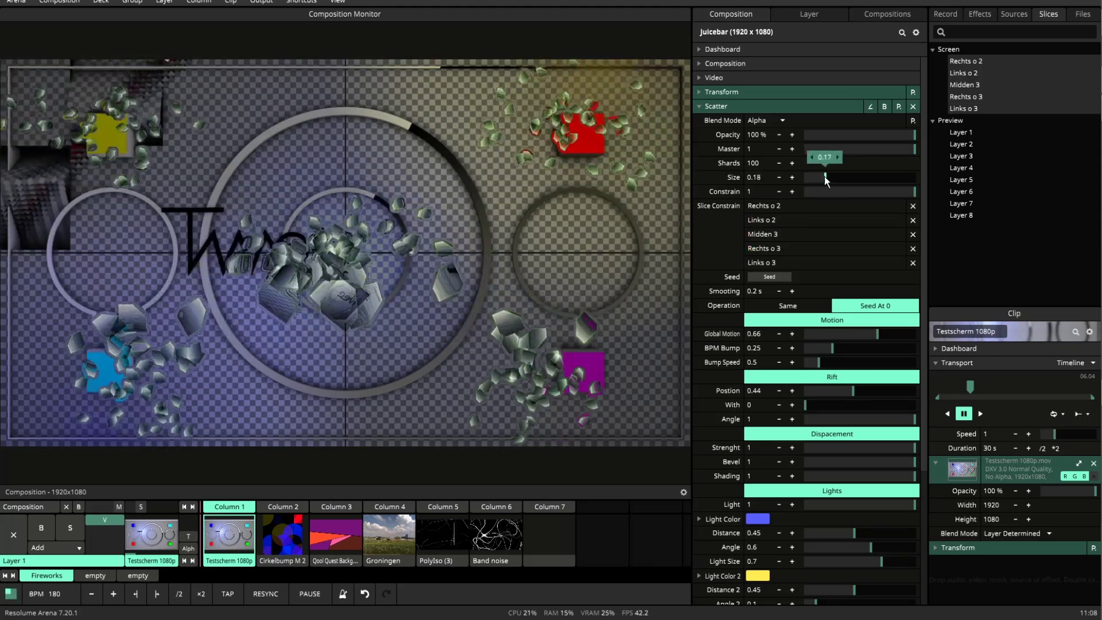
{"action": "left_click_drag", "start_coordinate": [868, 178], "coordinate": [873, 178]}
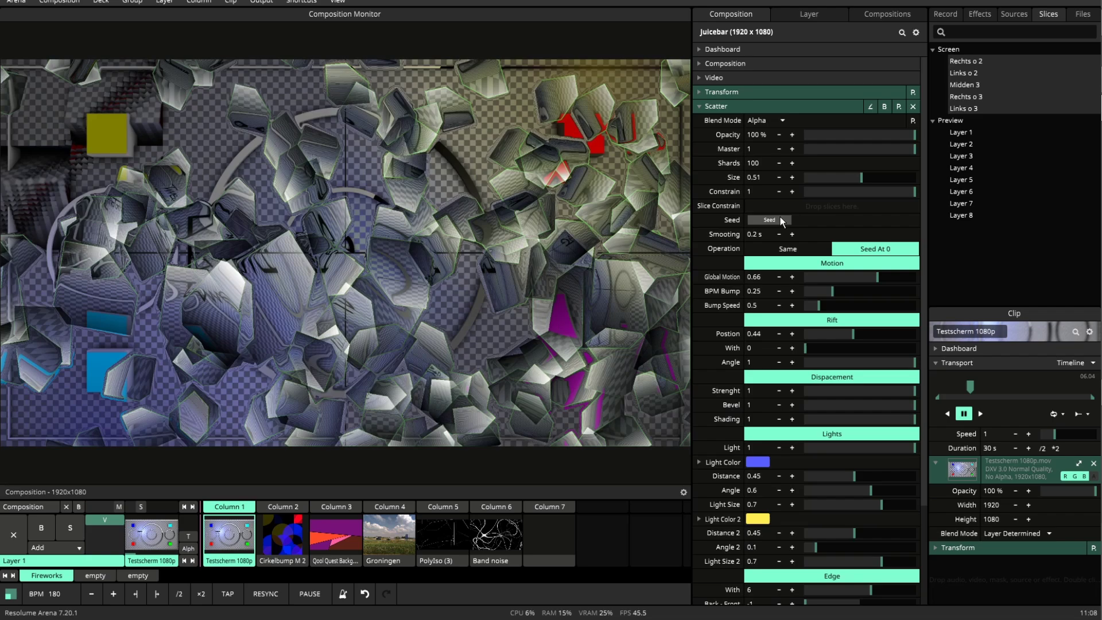
Reseed the shard pattern, and reseed it again with Smooting set to 10 s.
{"action": "left_click", "coordinate": [780, 218]}
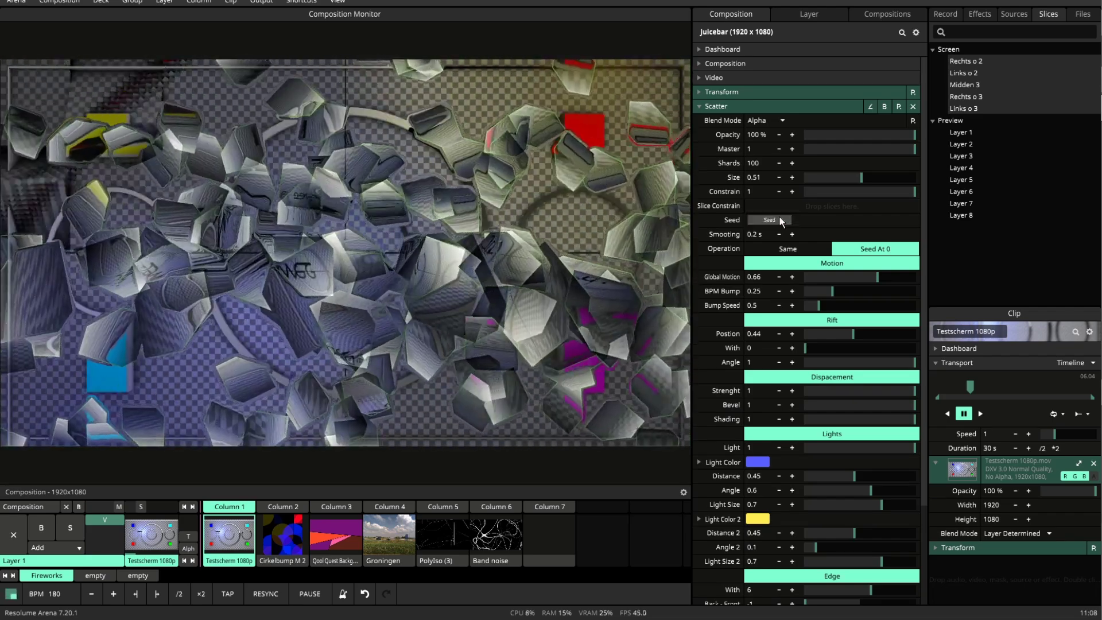
{"action": "double_click", "coordinate": [754, 235]}
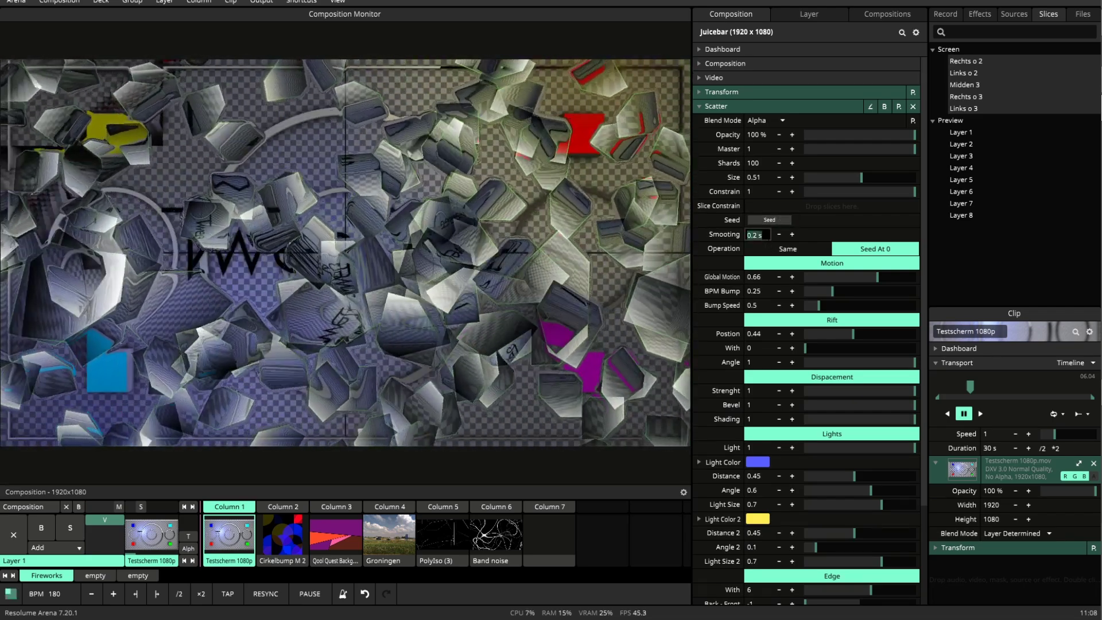
{"action": "type", "text": "10"}
{"action": "key", "text": "Return"}
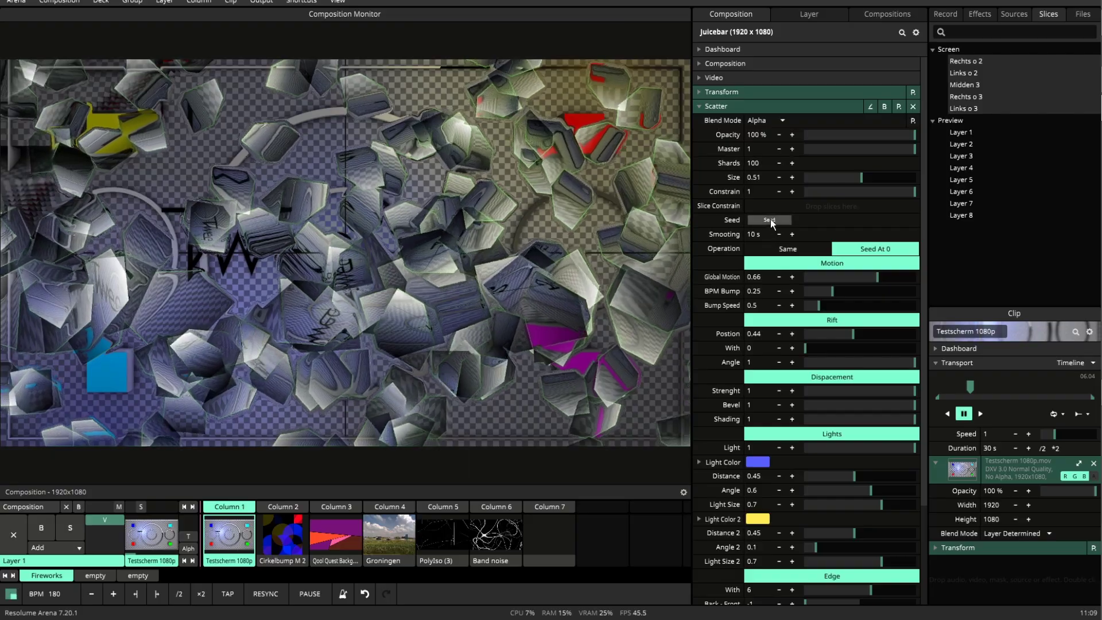
{"action": "left_click", "coordinate": [771, 221]}
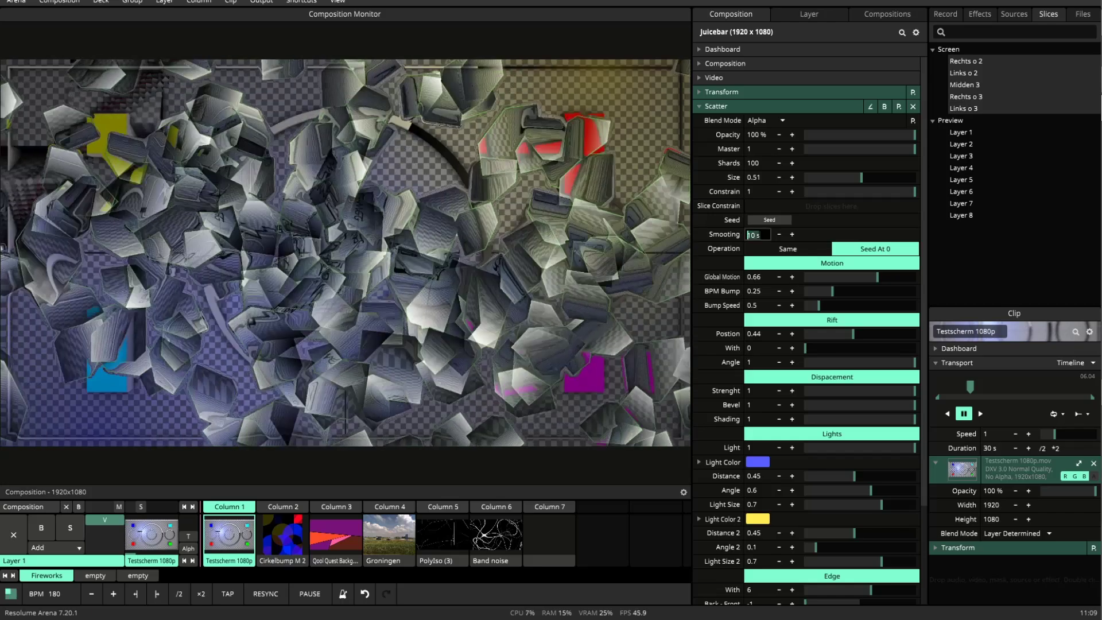
Set the Scatter effect's Smooting time to 0.2 s.
{"action": "double_click", "coordinate": [756, 234]}
{"action": "type", "text": "0.2"}
{"action": "key", "text": "Return"}
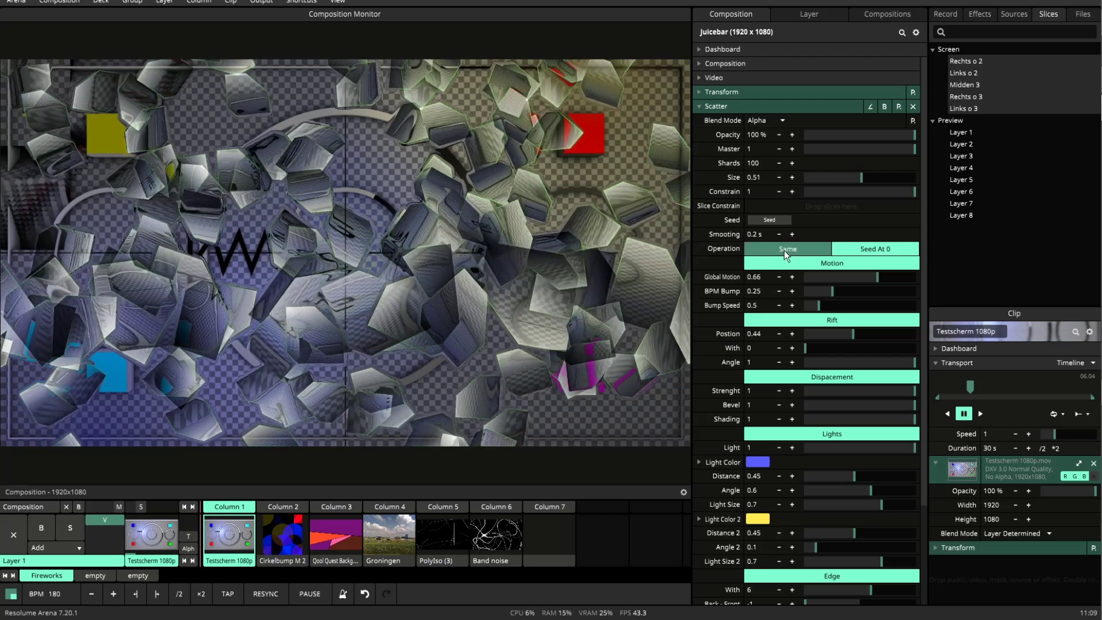
Compare the Same and Seed At 0 operations by sweeping the Master value in each, ending with Master at 1.
{"action": "left_click", "coordinate": [804, 250]}
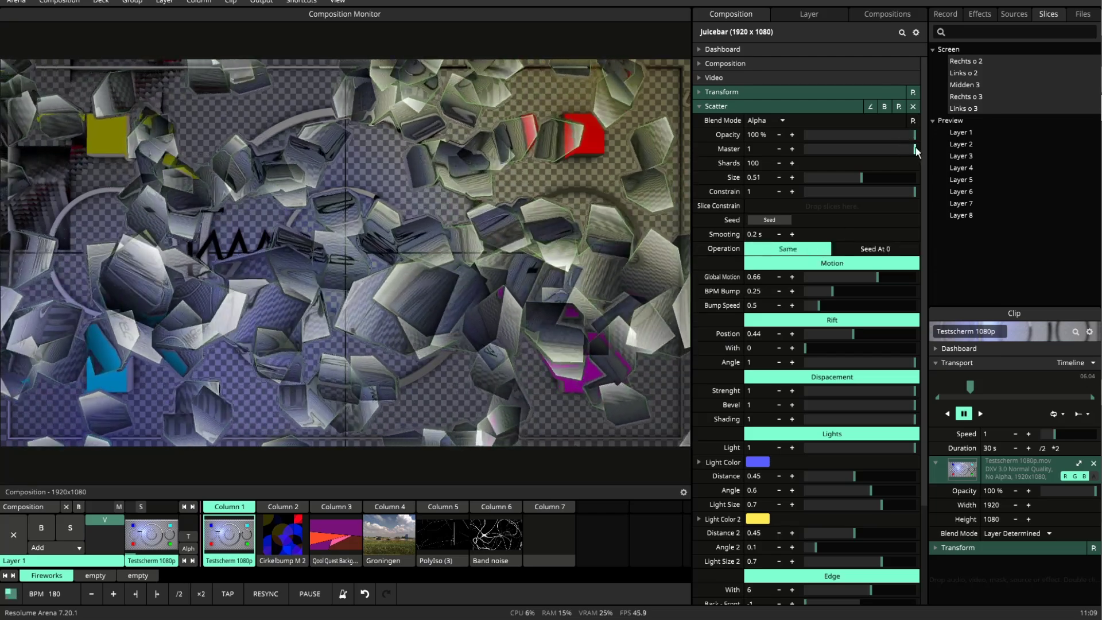
{"action": "mouse_move", "coordinate": [914, 147]}
{"action": "left_mouse_down"}
{"action": "mouse_move", "coordinate": [797, 149]}
{"action": "mouse_move", "coordinate": [914, 151]}
{"action": "left_mouse_up"}
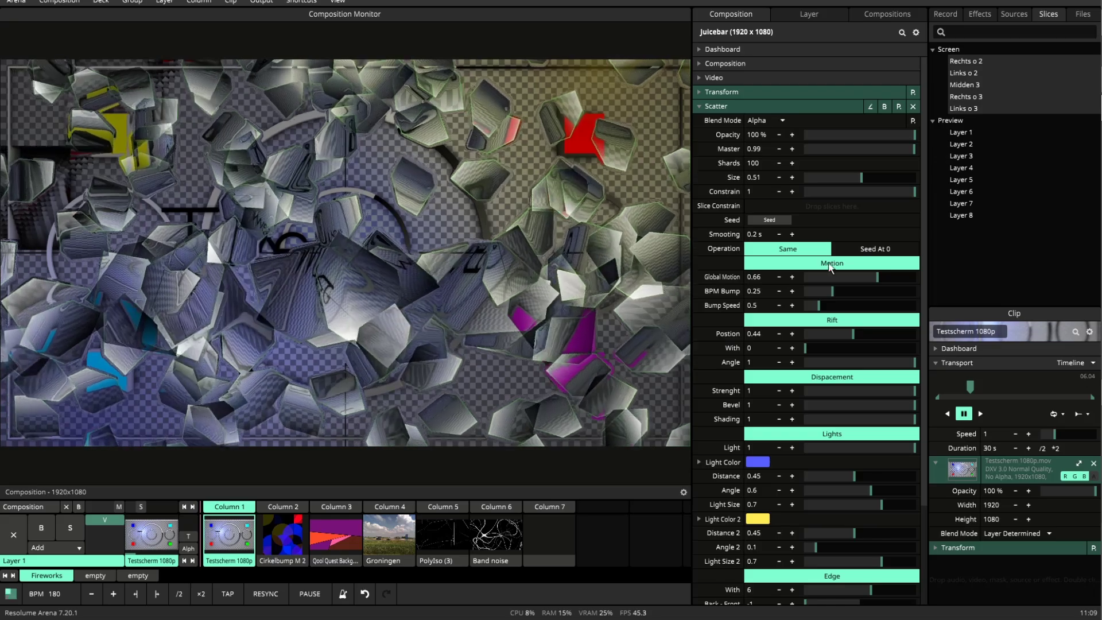
{"action": "left_click", "coordinate": [876, 250]}
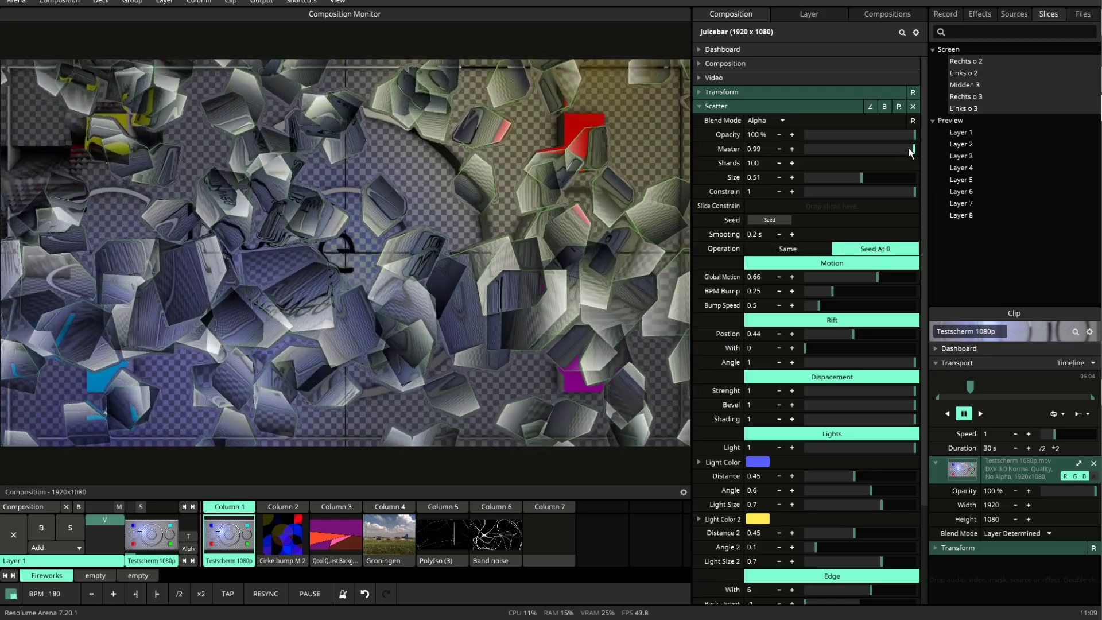
{"action": "mouse_move", "coordinate": [913, 149]}
{"action": "left_mouse_down"}
{"action": "mouse_move", "coordinate": [806, 148]}
{"action": "mouse_move", "coordinate": [916, 149]}
{"action": "left_mouse_up"}
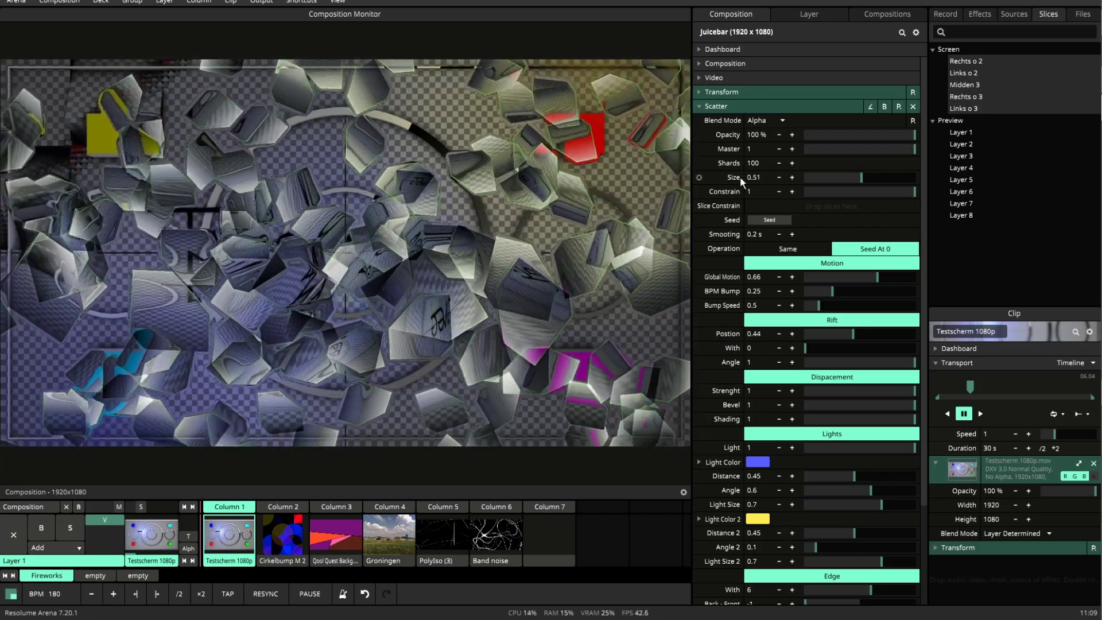
Compare the Same and Seed At 0 operations by sweeping the shard Size in each, ending on Seed At 0 with Size 0.63.
{"action": "left_click", "coordinate": [802, 246]}
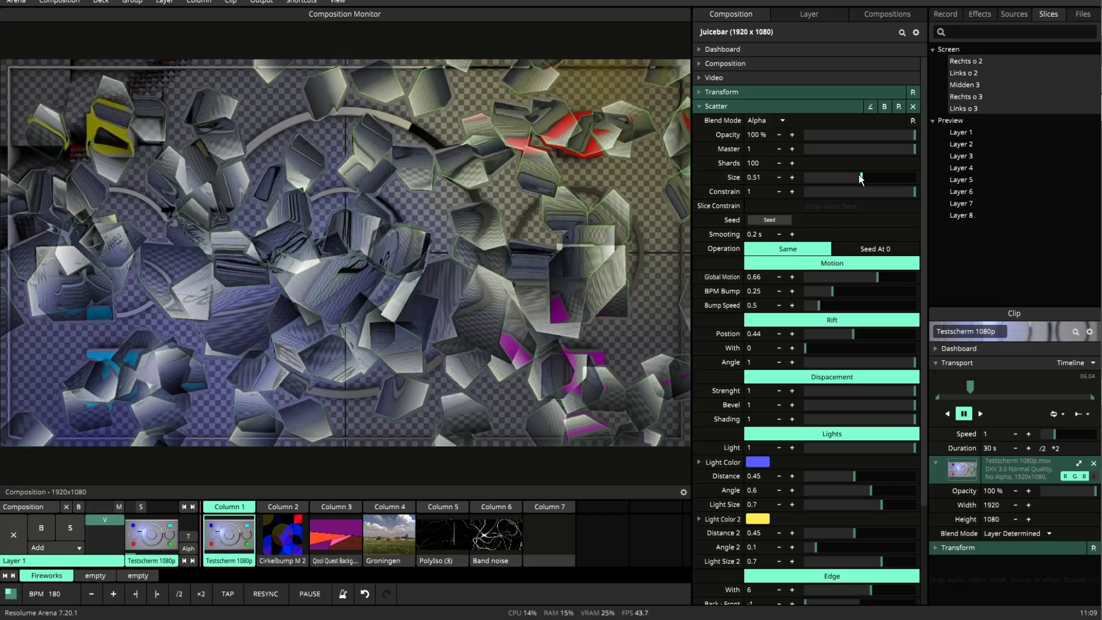
{"action": "left_click", "coordinate": [828, 177]}
{"action": "left_click_drag", "start_coordinate": [800, 175], "coordinate": [865, 177]}
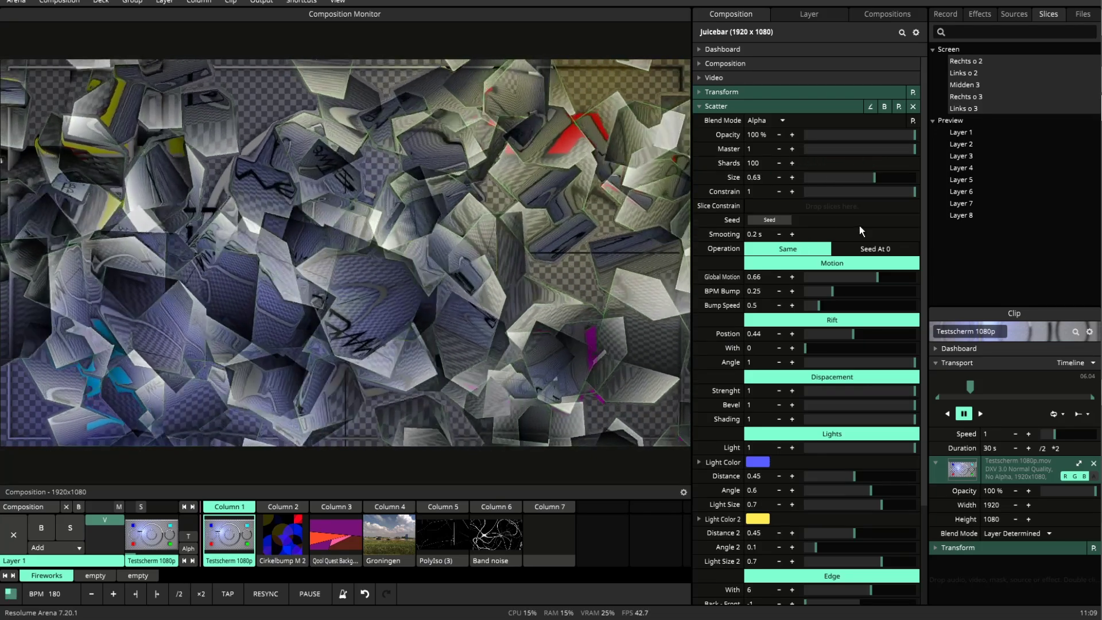
{"action": "left_click", "coordinate": [867, 250]}
{"action": "mouse_move", "coordinate": [872, 177]}
{"action": "left_mouse_down"}
{"action": "mouse_move", "coordinate": [796, 179]}
{"action": "mouse_move", "coordinate": [873, 178]}
{"action": "left_mouse_up"}
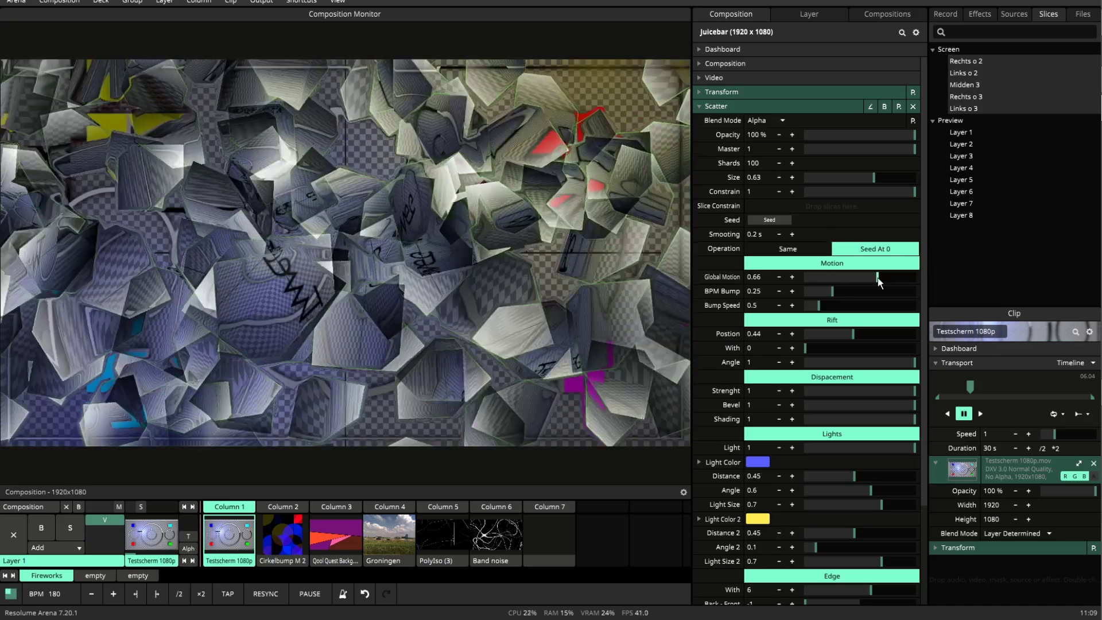
Set the shard motion to Global Motion 0.83, BPM Bump 0.72 and Bump Speed 0.25.
{"action": "mouse_move", "coordinate": [877, 277]}
{"action": "left_mouse_down"}
{"action": "mouse_move", "coordinate": [837, 277]}
{"action": "mouse_move", "coordinate": [896, 274]}
{"action": "left_mouse_up"}
{"action": "left_click_drag", "start_coordinate": [826, 290], "coordinate": [884, 291]}
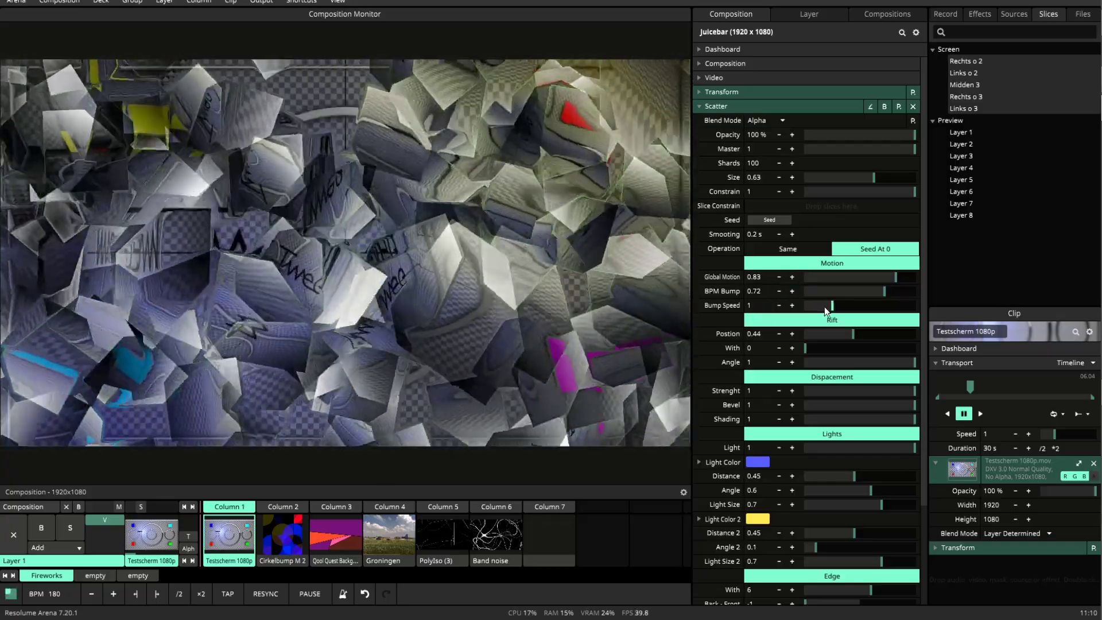
{"action": "left_click_drag", "start_coordinate": [824, 306], "coordinate": [755, 311]}
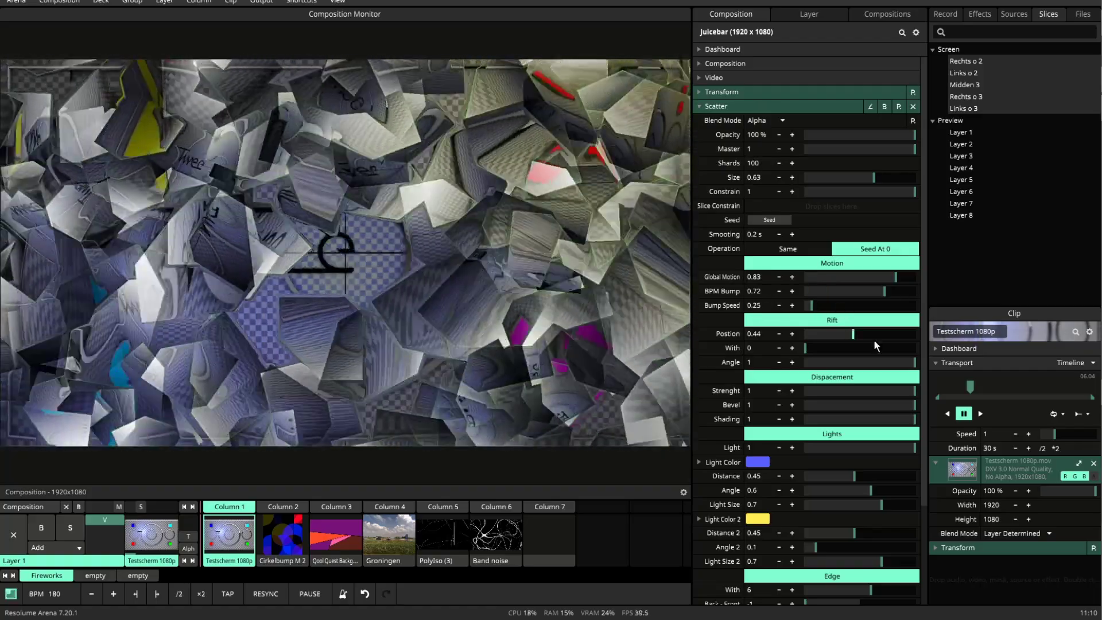
Set Global Motion and BPM Bump to 0, and open a rift with Postion 0.55, With 0.51 and Angle 0.
{"action": "mouse_move", "coordinate": [873, 339]}
{"action": "left_mouse_down"}
{"action": "mouse_move", "coordinate": [834, 339]}
{"action": "mouse_move", "coordinate": [862, 342]}
{"action": "left_mouse_up"}
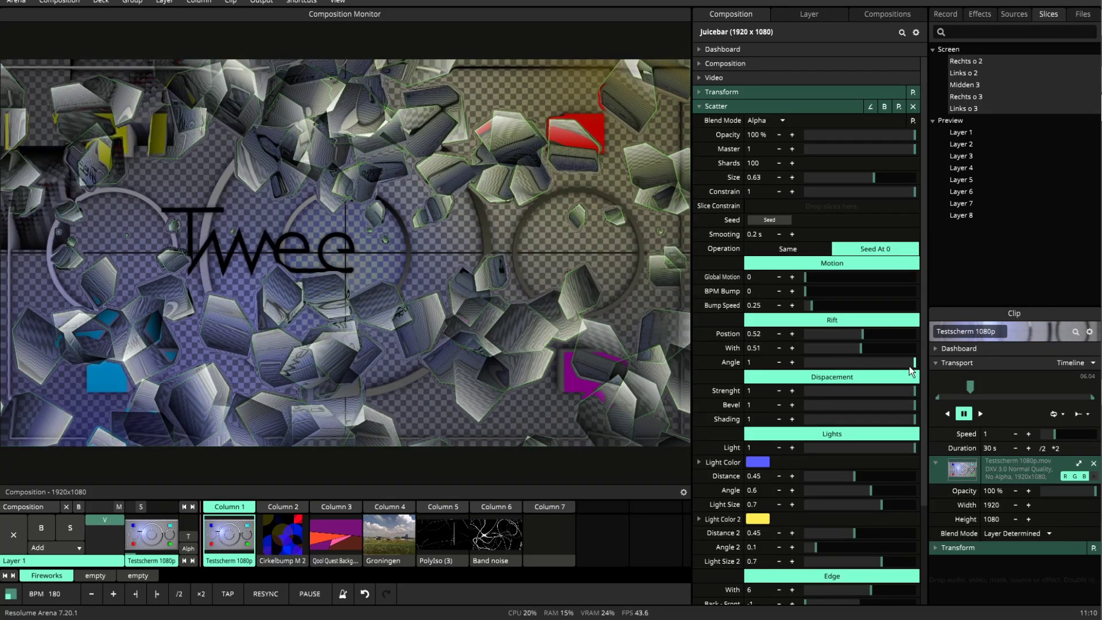
{"action": "left_click_drag", "start_coordinate": [910, 365], "coordinate": [869, 365]}
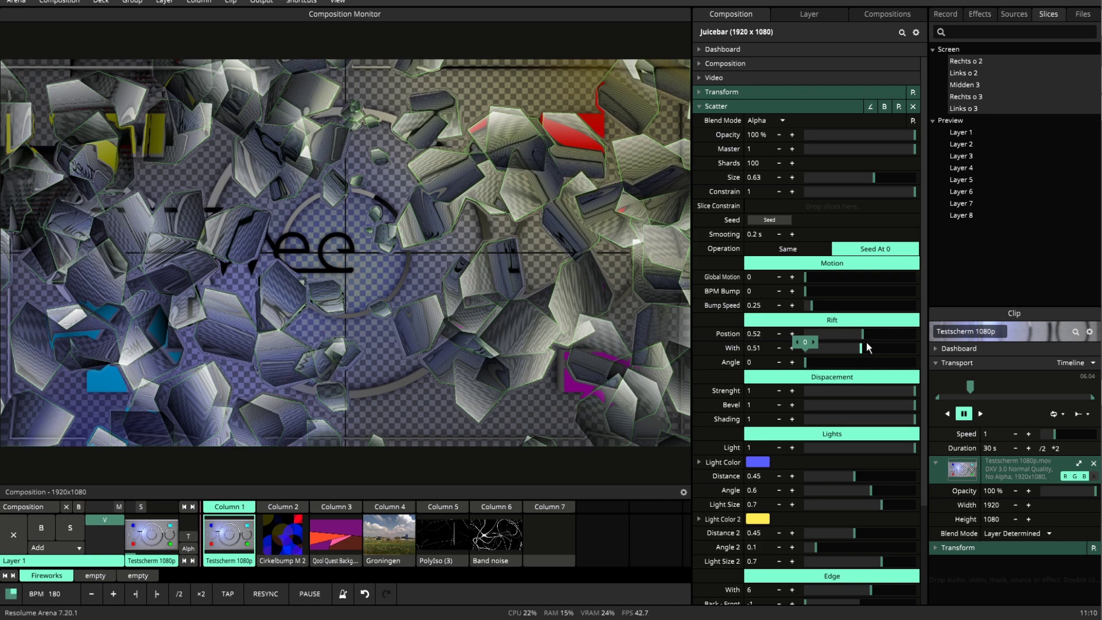
{"action": "mouse_move", "coordinate": [862, 339]}
{"action": "left_mouse_down"}
{"action": "mouse_move", "coordinate": [892, 340]}
{"action": "mouse_move", "coordinate": [865, 339]}
{"action": "left_mouse_up"}
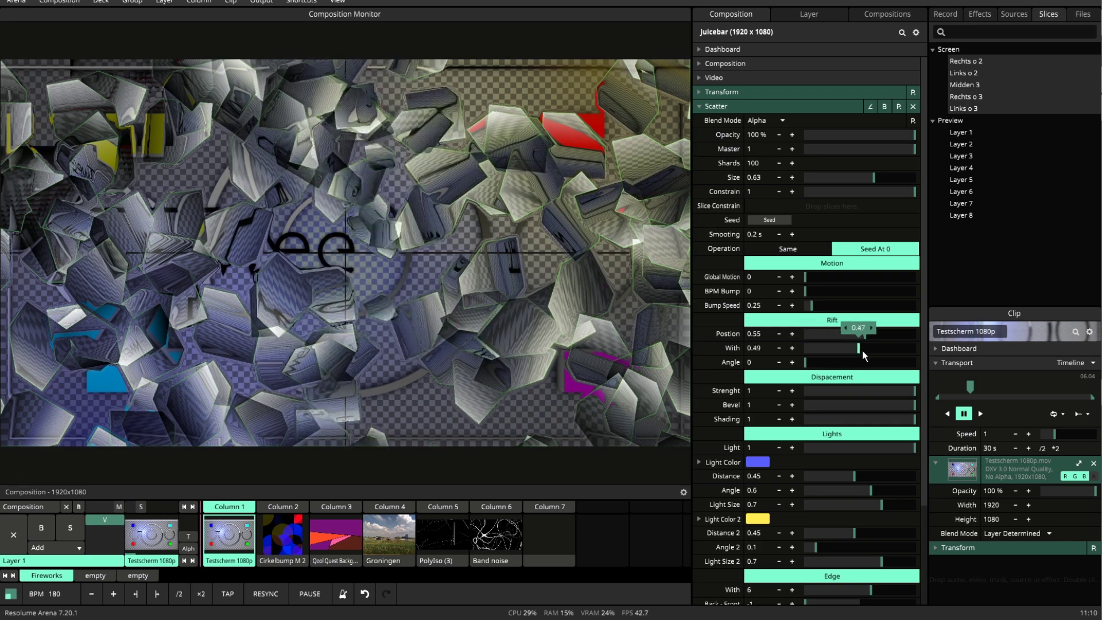
Adjust the rift to With 0.71, Angle 1 and Postion 0.49.
{"action": "left_click_drag", "start_coordinate": [862, 354], "coordinate": [885, 355]}
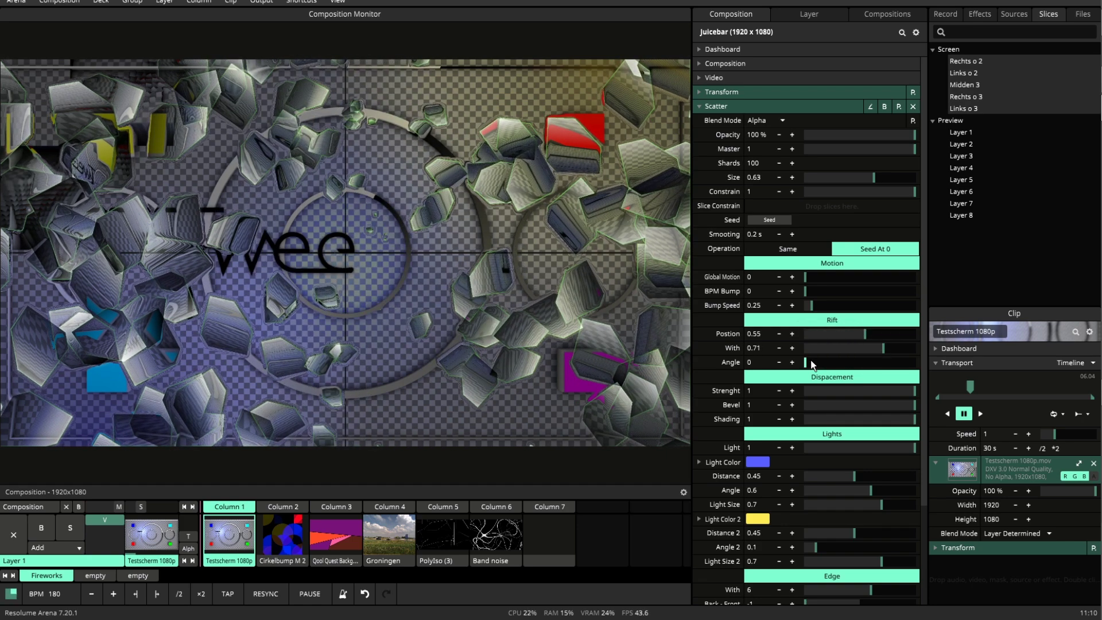
{"action": "left_click_drag", "start_coordinate": [859, 360], "coordinate": [924, 363]}
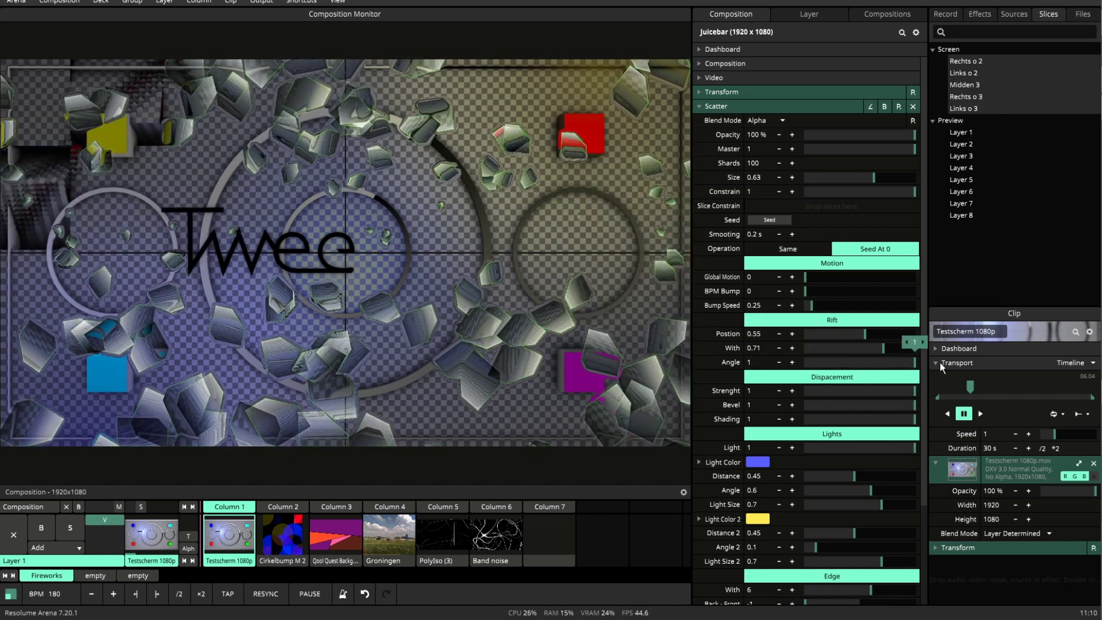
{"action": "left_click_drag", "start_coordinate": [820, 335], "coordinate": [868, 340]}
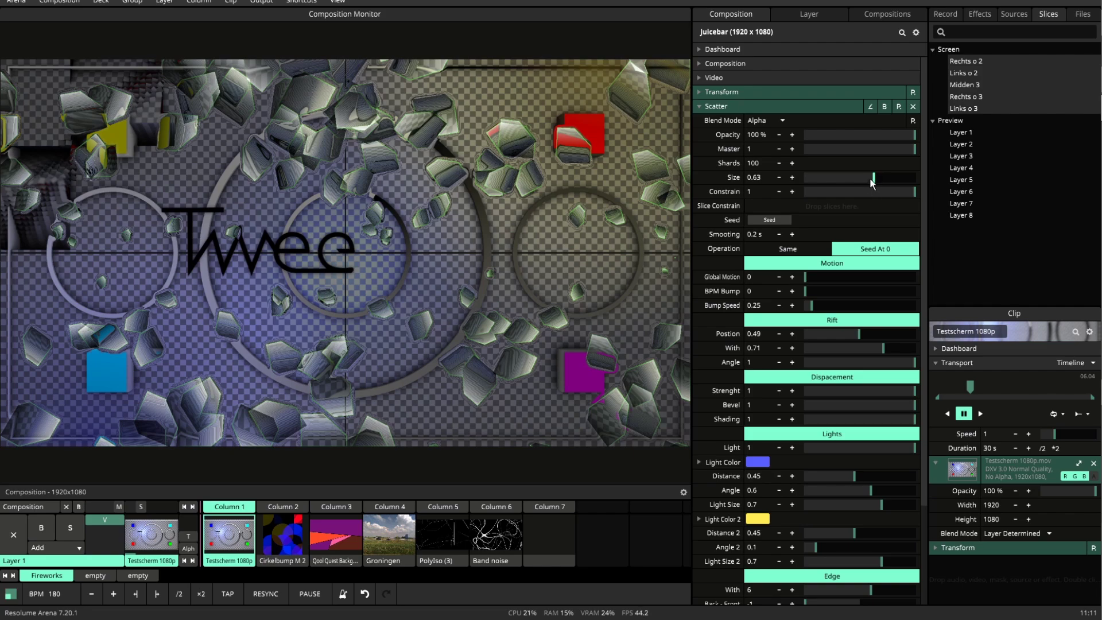
Set Size to 0.91, rift Postion to 0.48, Global Motion to 0.63, BPM Bump to 0.57 and Bump Speed to 0.56, ending with Master at 1.
{"action": "left_click_drag", "start_coordinate": [899, 179], "coordinate": [905, 180]}
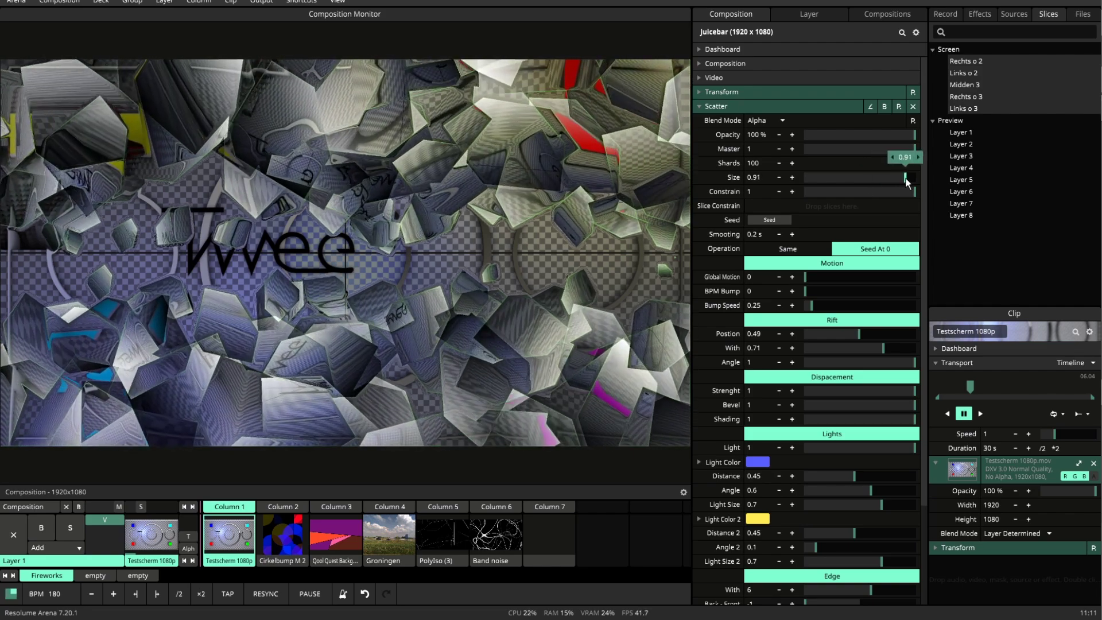
{"action": "mouse_move", "coordinate": [858, 334]}
{"action": "left_mouse_down"}
{"action": "mouse_move", "coordinate": [806, 332]}
{"action": "mouse_move", "coordinate": [858, 334]}
{"action": "left_mouse_up"}
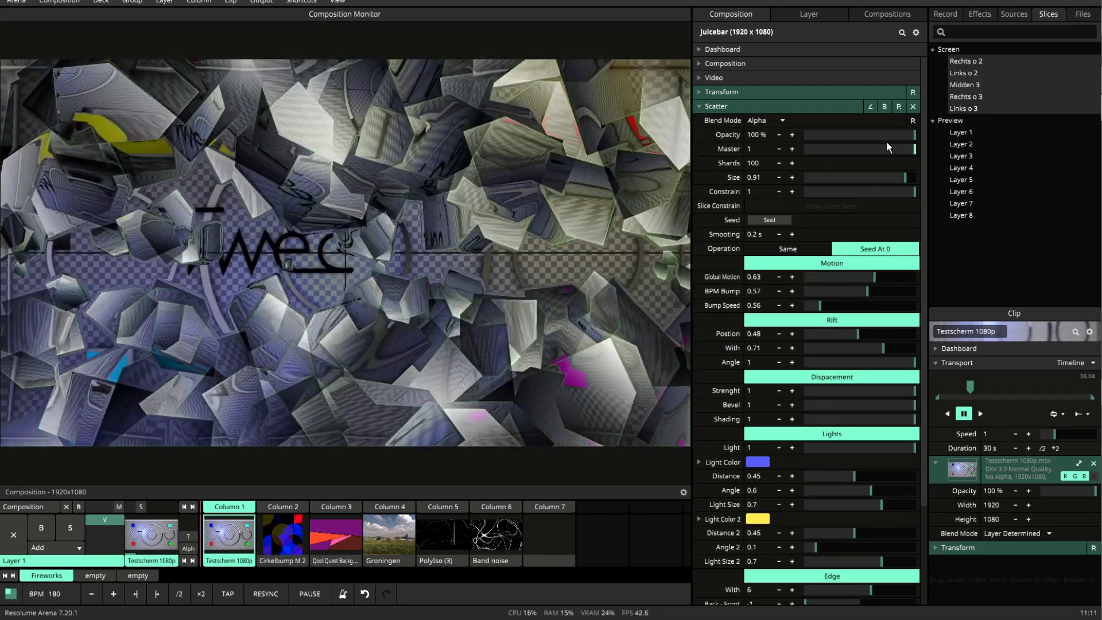
{"action": "mouse_move", "coordinate": [908, 150]}
{"action": "left_mouse_down"}
{"action": "mouse_move", "coordinate": [793, 146]}
{"action": "mouse_move", "coordinate": [924, 152]}
{"action": "left_mouse_up"}
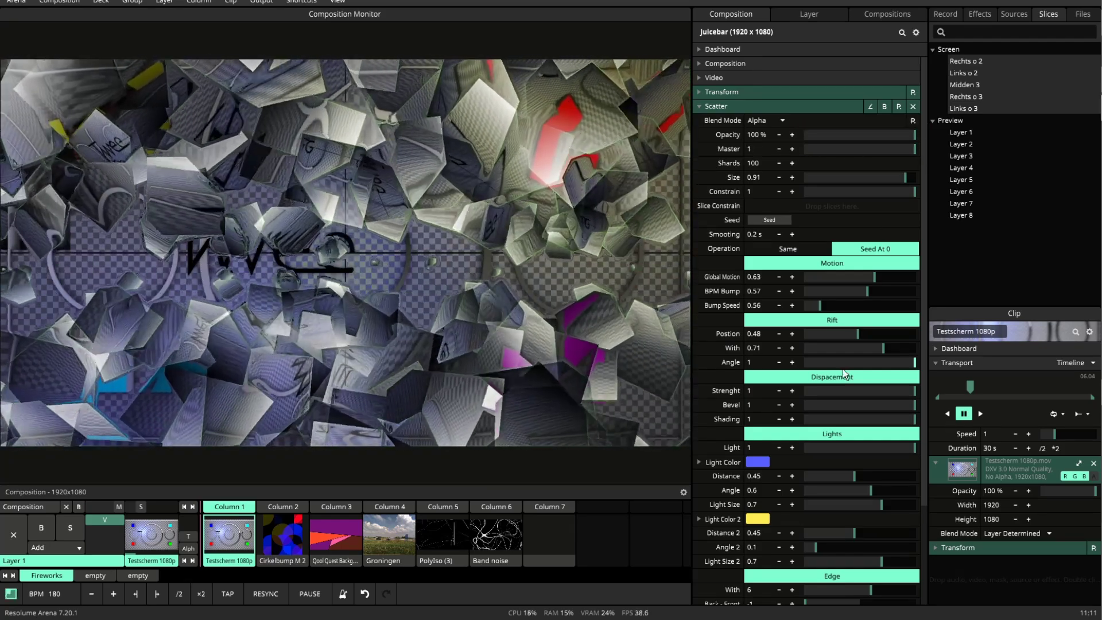
Reset Size to 0.5, rift Postion to 0.44 and With to 0, and sweep the displacement Strenght back to 1.
{"action": "scroll", "coordinate": [843, 369], "scroll_direction": "down", "scroll_amount": 4}
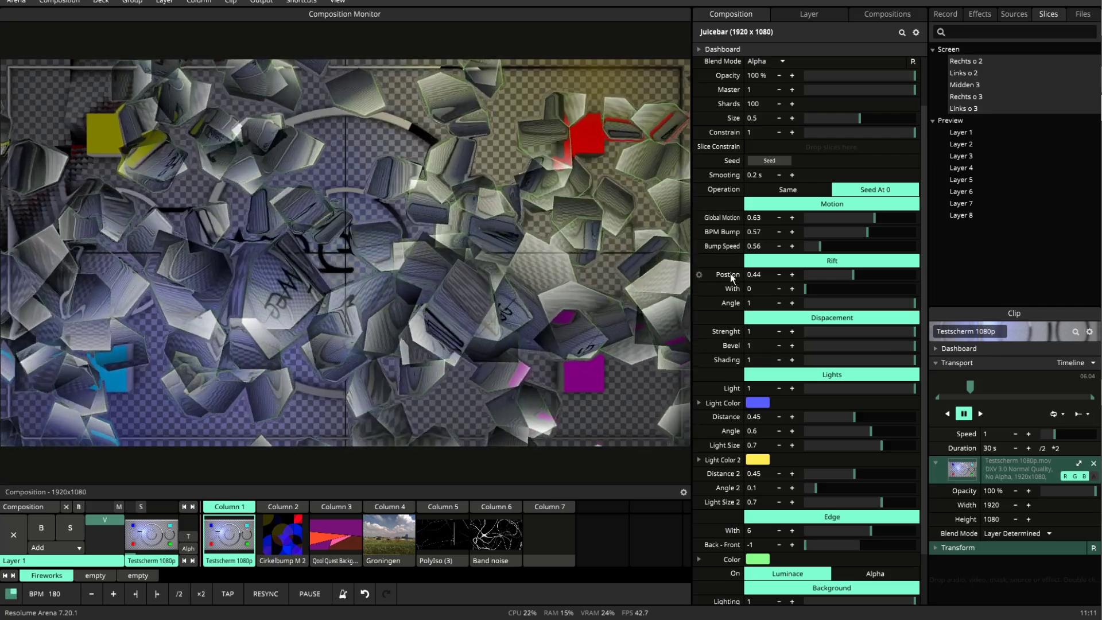
{"action": "mouse_move", "coordinate": [914, 332]}
{"action": "left_mouse_down"}
{"action": "mouse_move", "coordinate": [805, 333]}
{"action": "mouse_move", "coordinate": [934, 329]}
{"action": "left_mouse_up"}
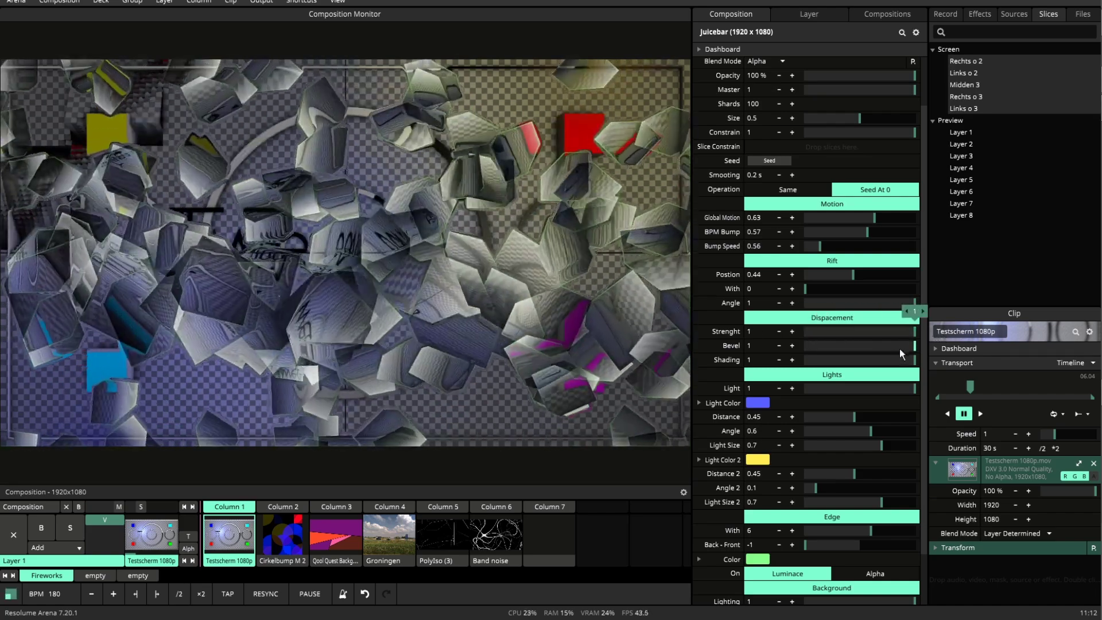
Sweep the displacement Bevel, inspecting the shard edges up close in the Advanced Output input selection.
{"action": "mouse_move", "coordinate": [915, 347]}
{"action": "left_mouse_down"}
{"action": "mouse_move", "coordinate": [814, 347]}
{"action": "mouse_move", "coordinate": [902, 346]}
{"action": "left_mouse_up"}
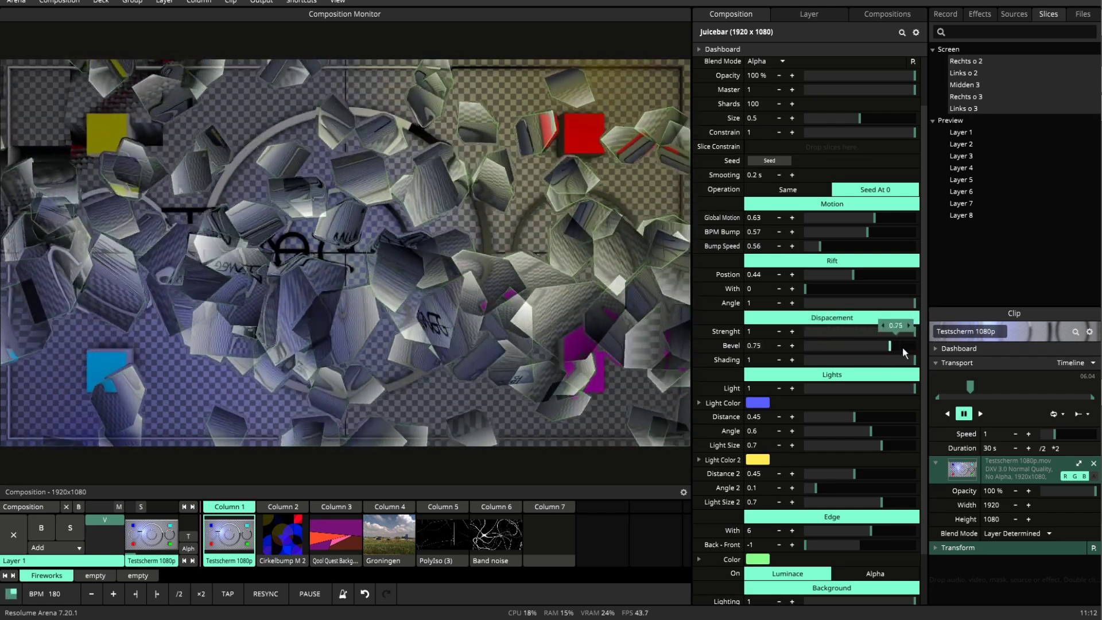
{"action": "left_click", "coordinate": [261, 2]}
{"action": "left_click", "coordinate": [275, 12]}
{"action": "scroll", "coordinate": [496, 287], "scroll_direction": "up", "scroll_amount": 10}
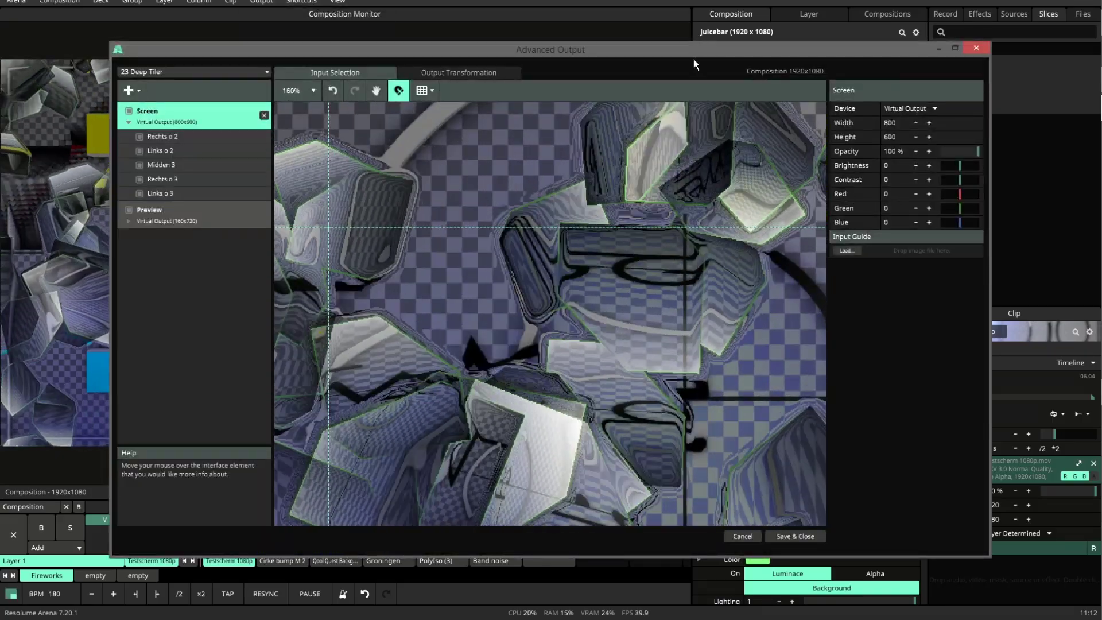
{"action": "left_click_drag", "start_coordinate": [694, 50], "coordinate": [541, 39]}
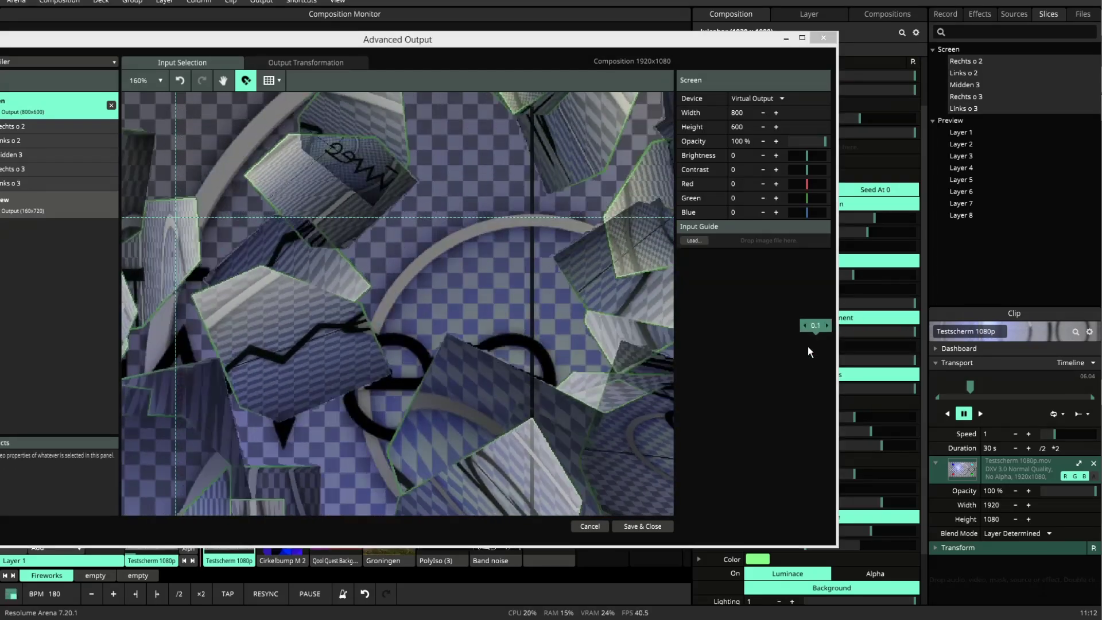
{"action": "left_click_drag", "start_coordinate": [680, 43], "coordinate": [592, 28]}
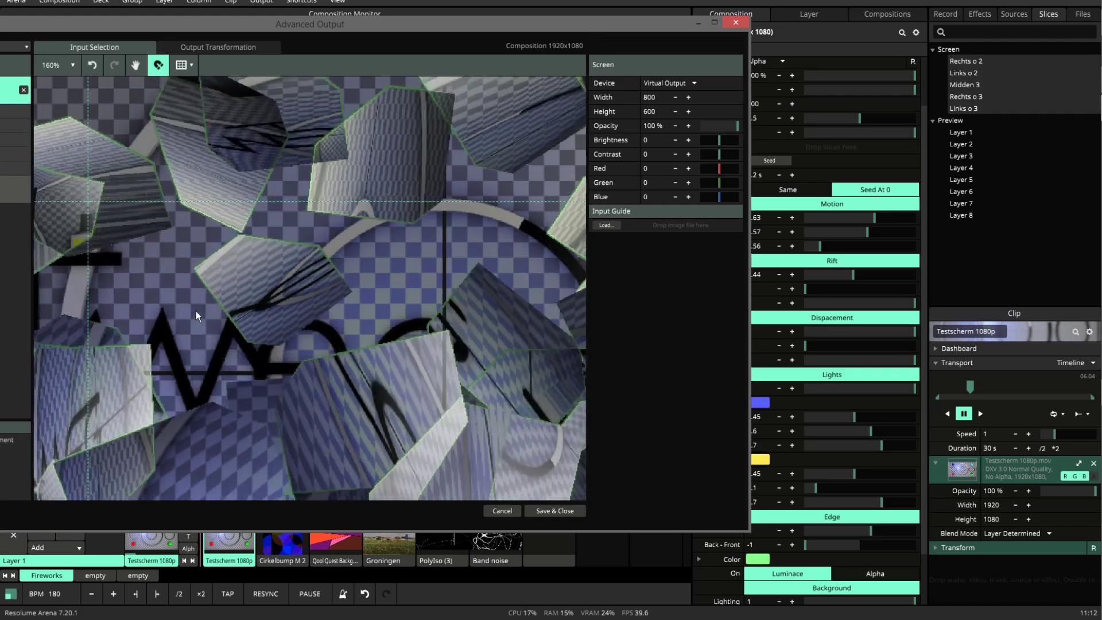
{"action": "left_click", "coordinate": [867, 329]}
Sweep the displacement Shading down to 0 and back to 1, and do the same with Light.
{"action": "left_click", "coordinate": [899, 360]}
{"action": "left_click_drag", "start_coordinate": [899, 362], "coordinate": [790, 359]}
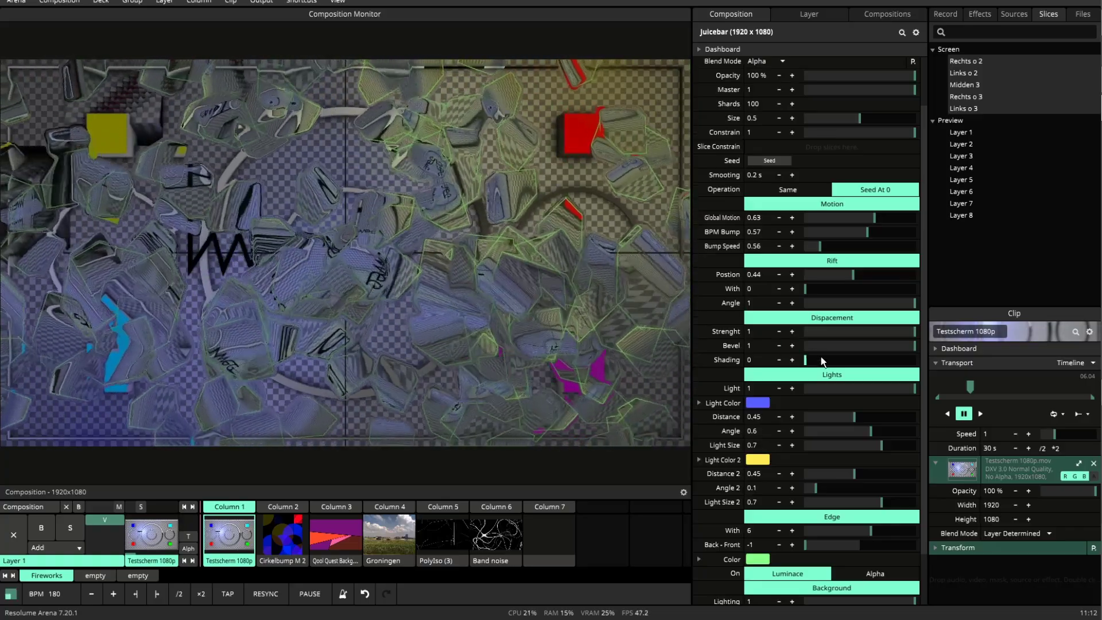
{"action": "mouse_move", "coordinate": [804, 359]}
{"action": "left_mouse_down"}
{"action": "mouse_move", "coordinate": [879, 354]}
{"action": "mouse_move", "coordinate": [765, 359]}
{"action": "mouse_move", "coordinate": [916, 359]}
{"action": "left_mouse_up"}
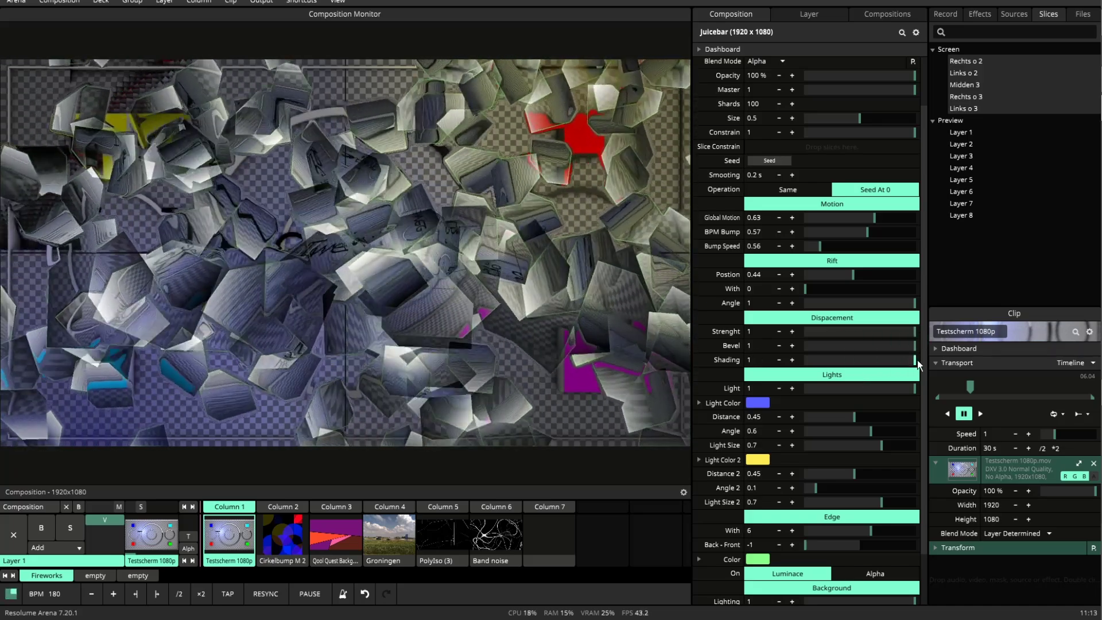
{"action": "scroll", "coordinate": [909, 390], "scroll_direction": "down", "scroll_amount": 1}
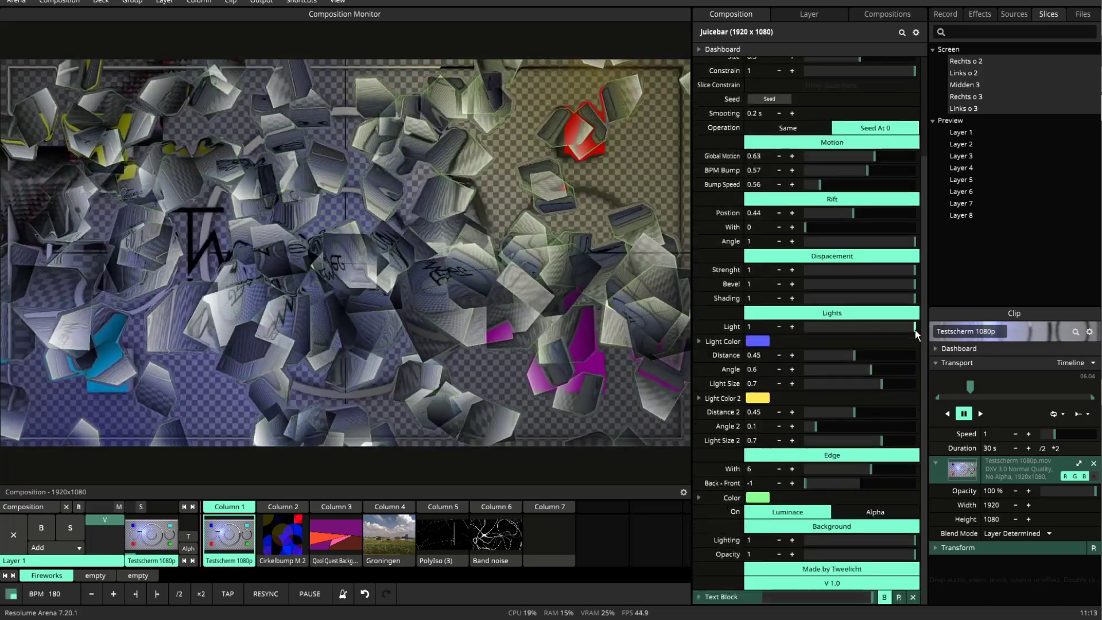
{"action": "left_click_drag", "start_coordinate": [915, 328], "coordinate": [796, 332]}
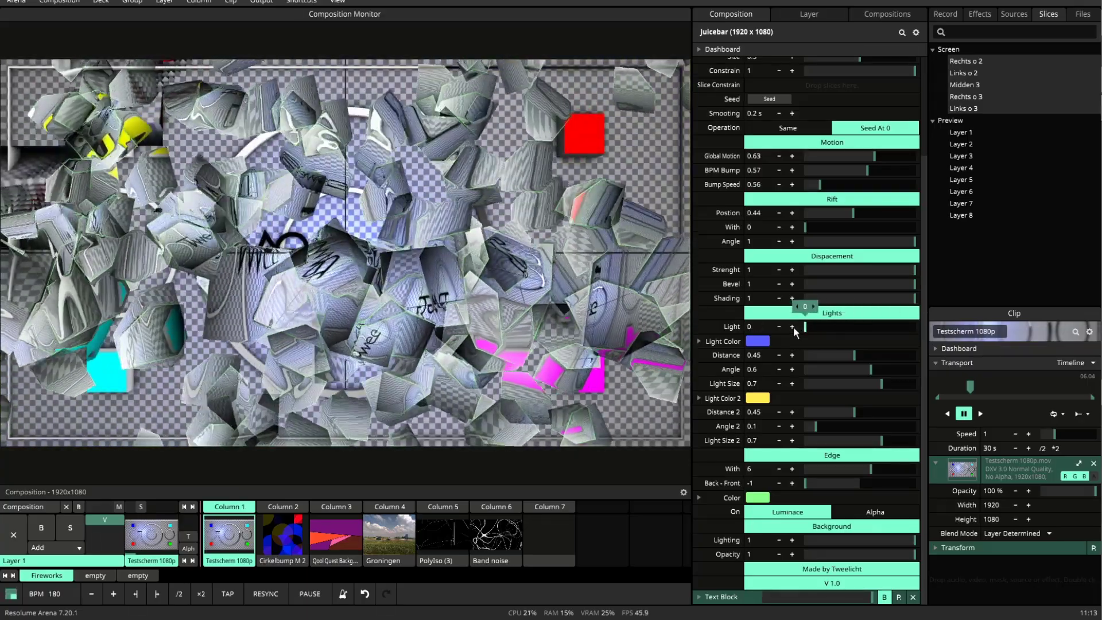
{"action": "left_click_drag", "start_coordinate": [793, 326], "coordinate": [937, 332]}
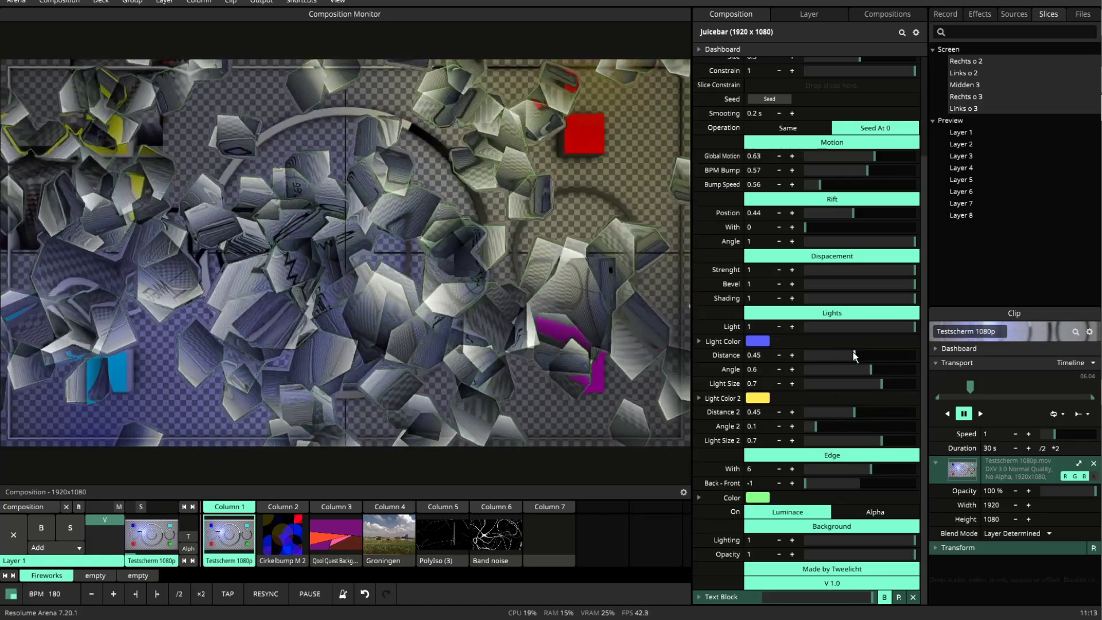
Try the first light with Distance 1, Angle 0.42 and Light Size 1, and sweep its Angle.
{"action": "mouse_move", "coordinate": [855, 354]}
{"action": "left_mouse_down"}
{"action": "mouse_move", "coordinate": [824, 354]}
{"action": "mouse_move", "coordinate": [873, 355]}
{"action": "mouse_move", "coordinate": [859, 354]}
{"action": "left_mouse_up"}
{"action": "left_click_drag", "start_coordinate": [870, 369], "coordinate": [932, 380]}
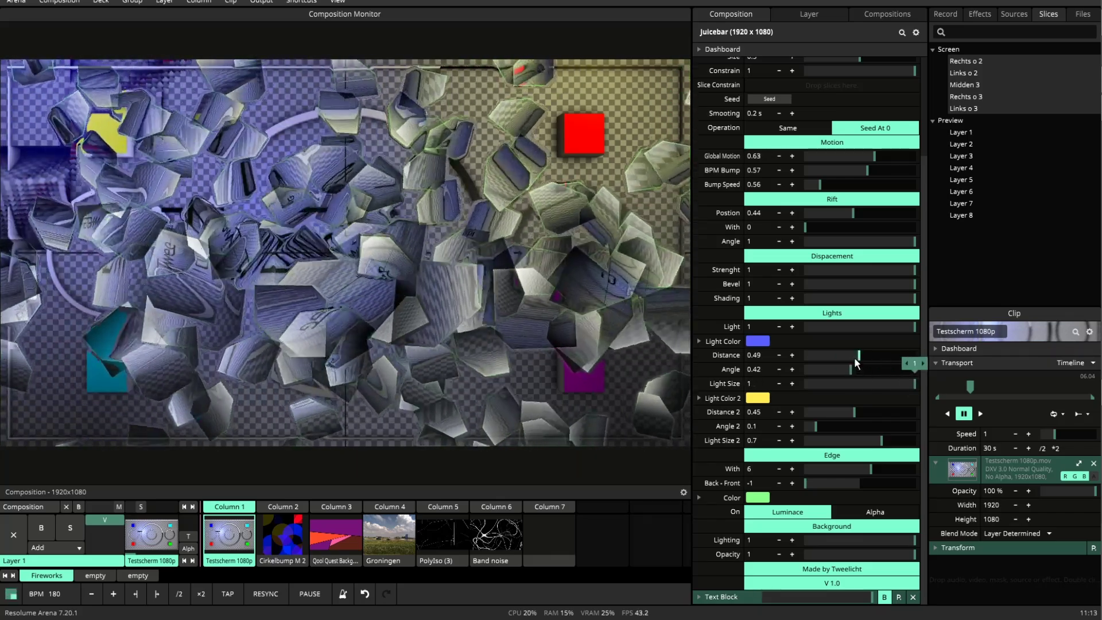
{"action": "left_click_drag", "start_coordinate": [854, 357], "coordinate": [915, 357]}
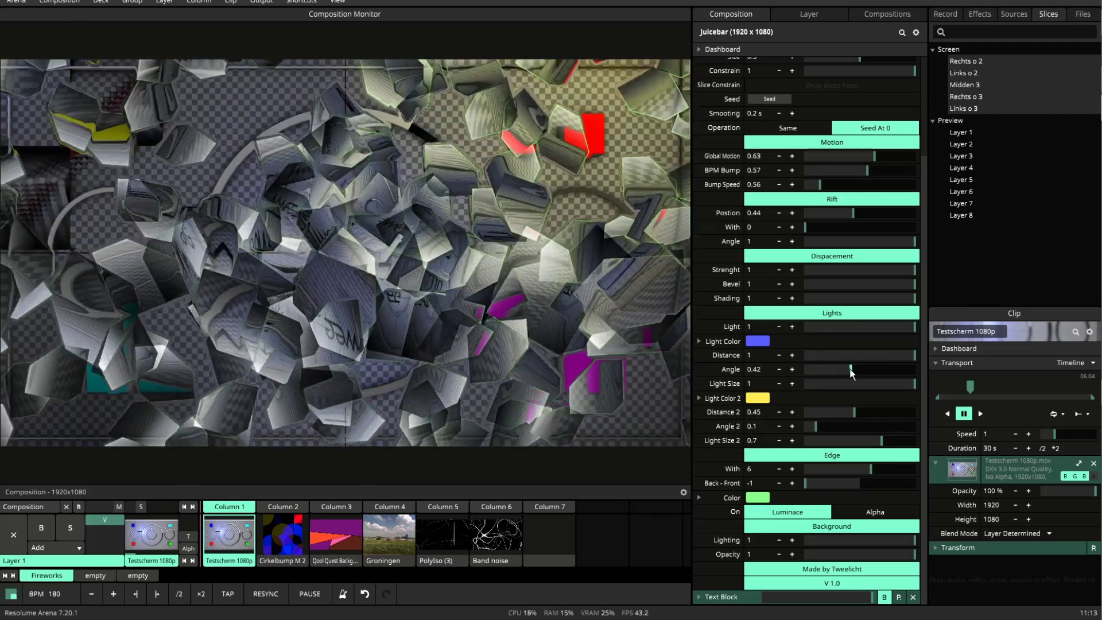
{"action": "left_click_drag", "start_coordinate": [850, 368], "coordinate": [879, 357]}
{"action": "left_click", "coordinate": [859, 369]}
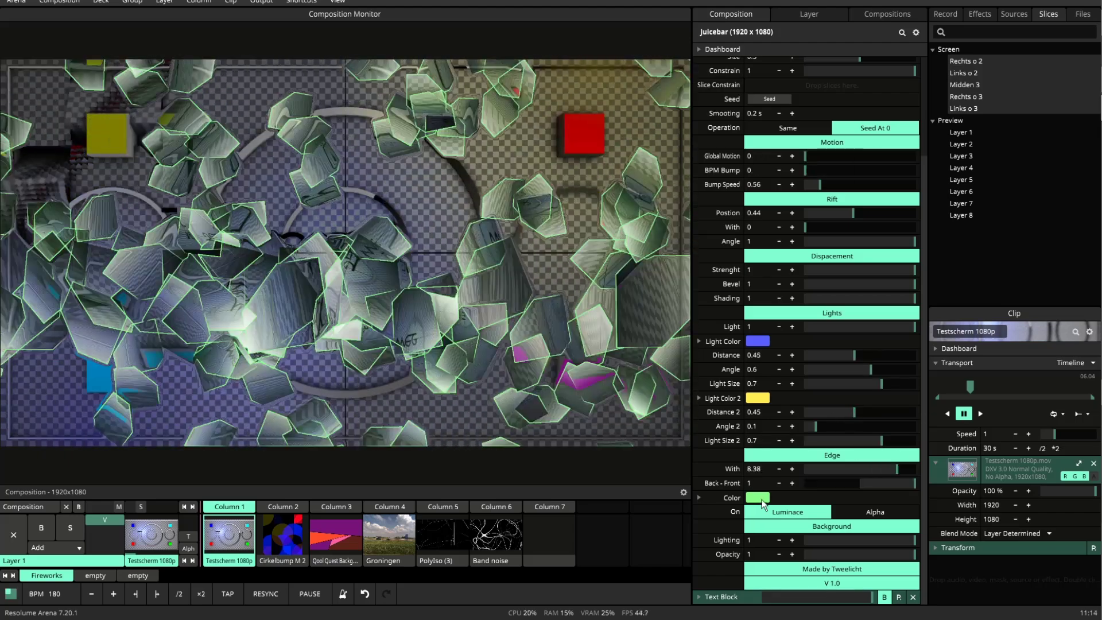
Change the edge Color to light red and compare the Luminace and Alpha modes, ending on Alpha.
{"action": "left_click", "coordinate": [764, 497]}
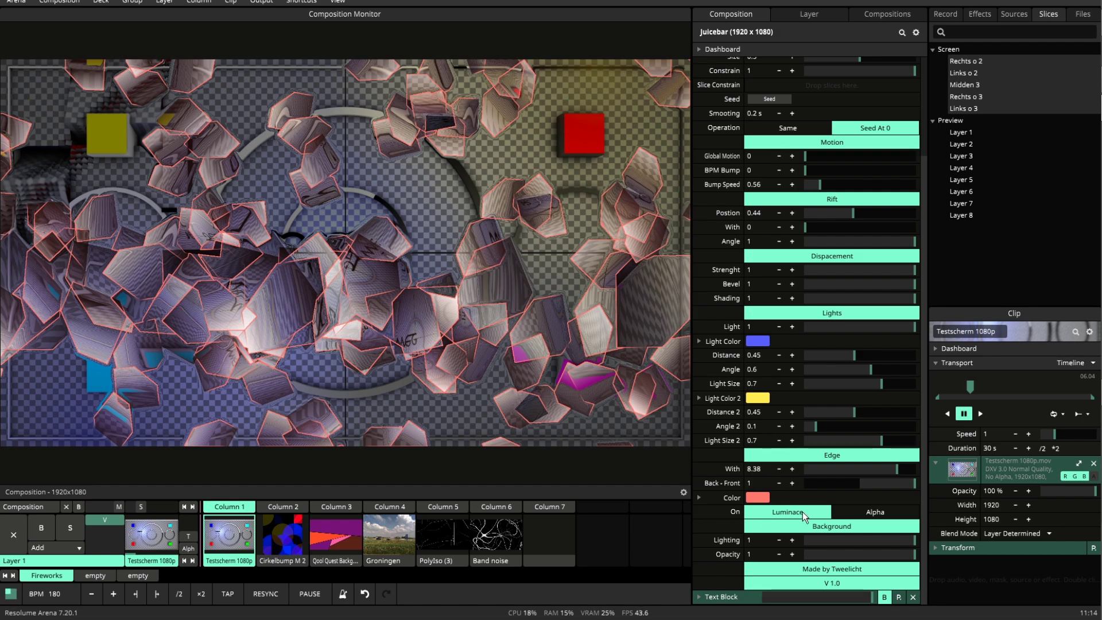
{"action": "left_click", "coordinate": [873, 514]}
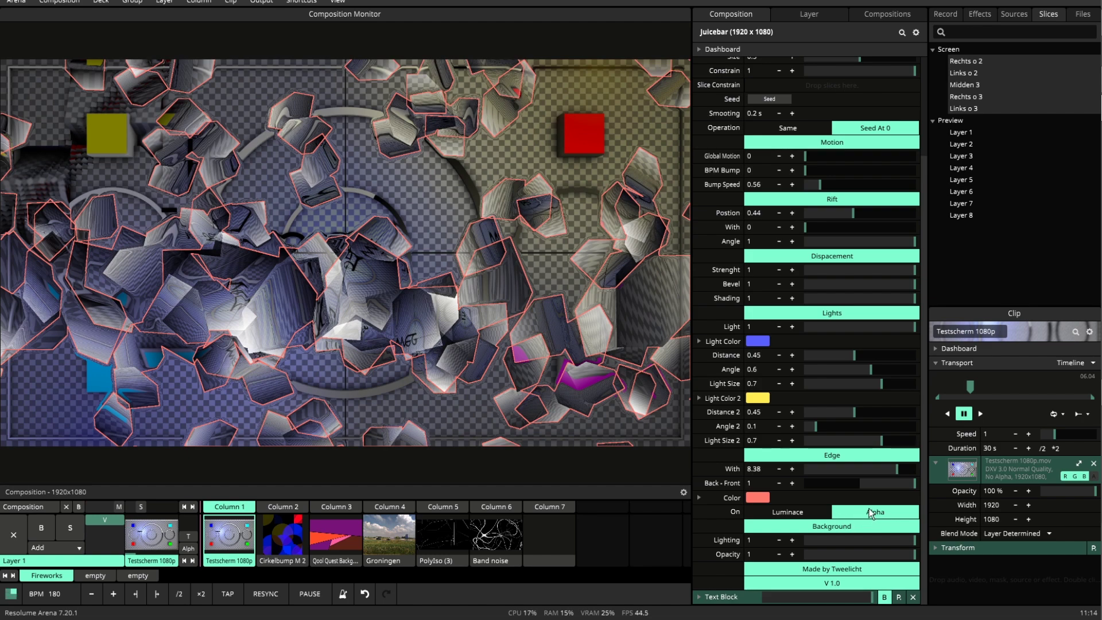
{"action": "left_click", "coordinate": [828, 512]}
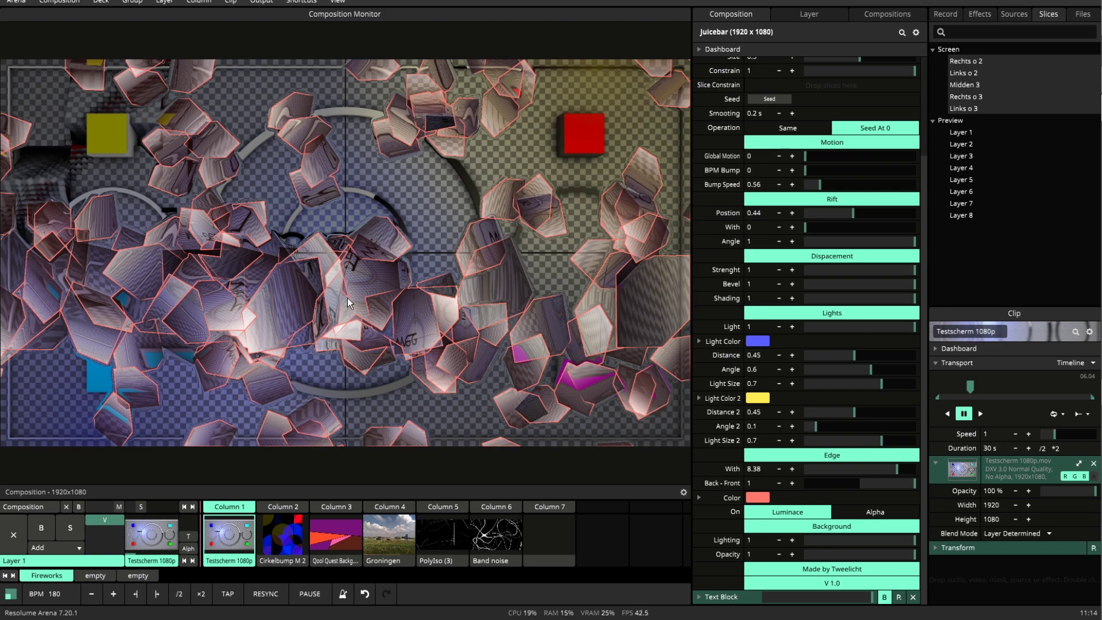
{"action": "left_click", "coordinate": [891, 511]}
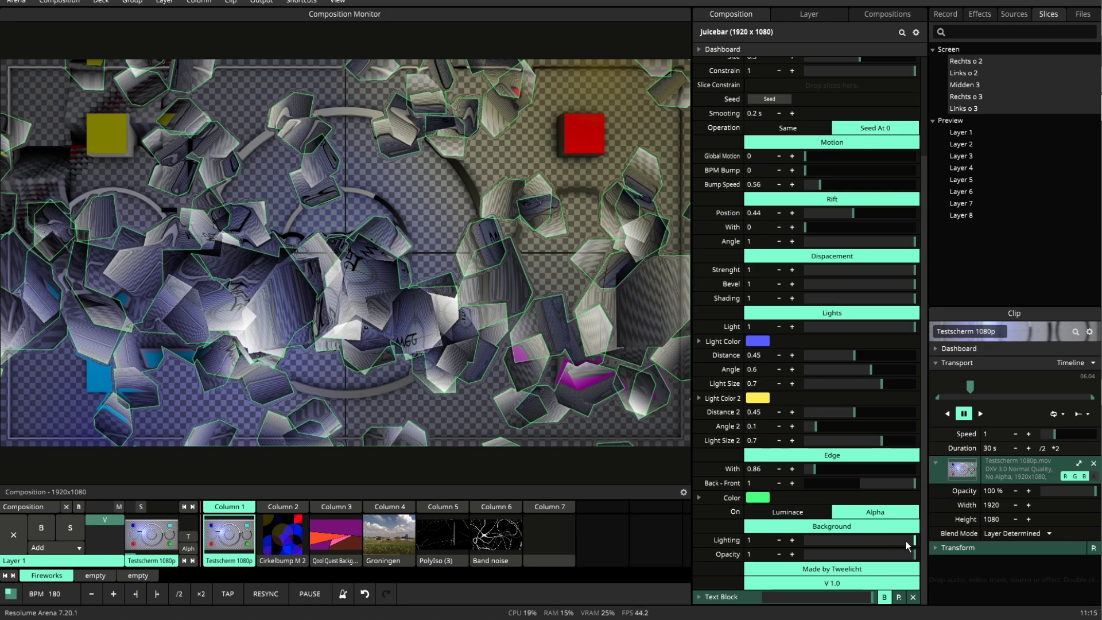
Set the background's Lighting and Opacity to 0.
{"action": "left_click_drag", "start_coordinate": [906, 541], "coordinate": [803, 534]}
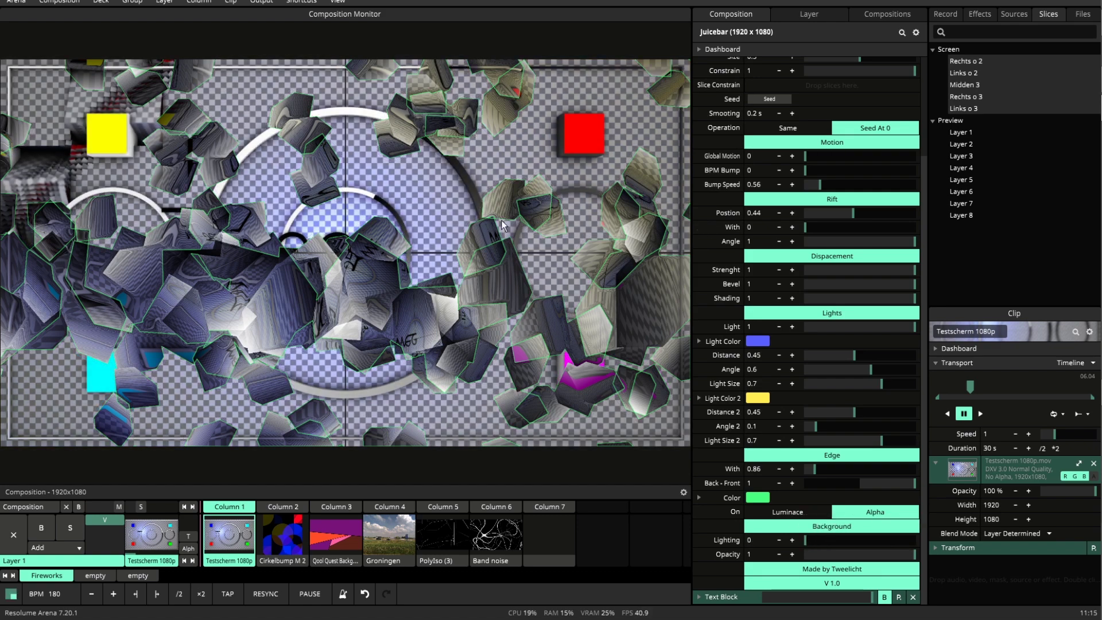
{"action": "scroll", "coordinate": [792, 215], "scroll_direction": "up", "scroll_amount": 3}
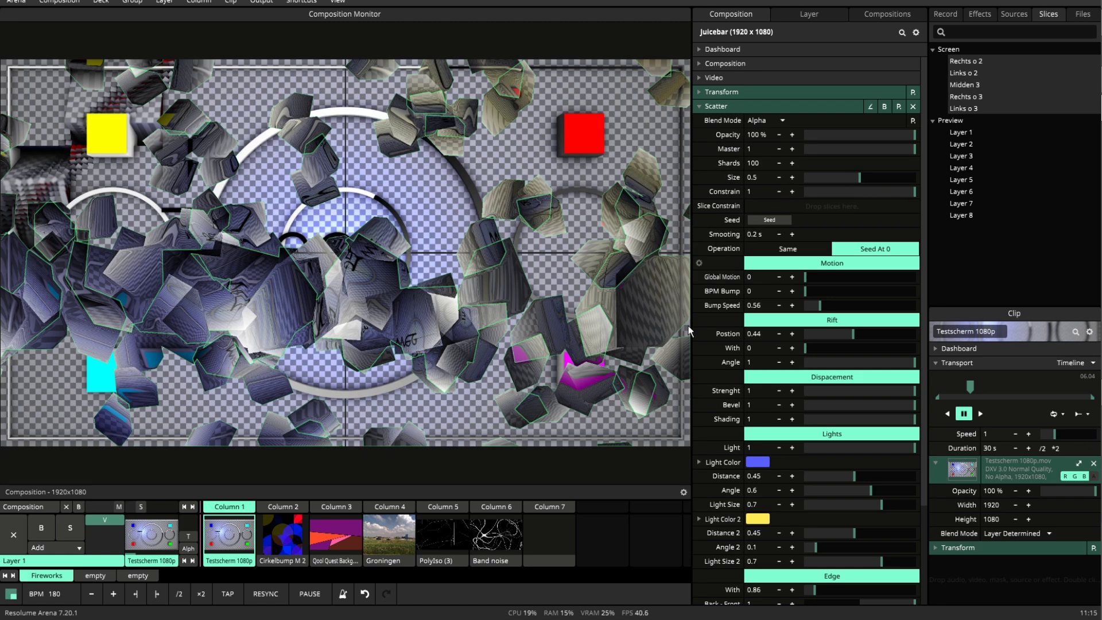
{"action": "scroll", "coordinate": [842, 390], "scroll_direction": "down", "scroll_amount": 3}
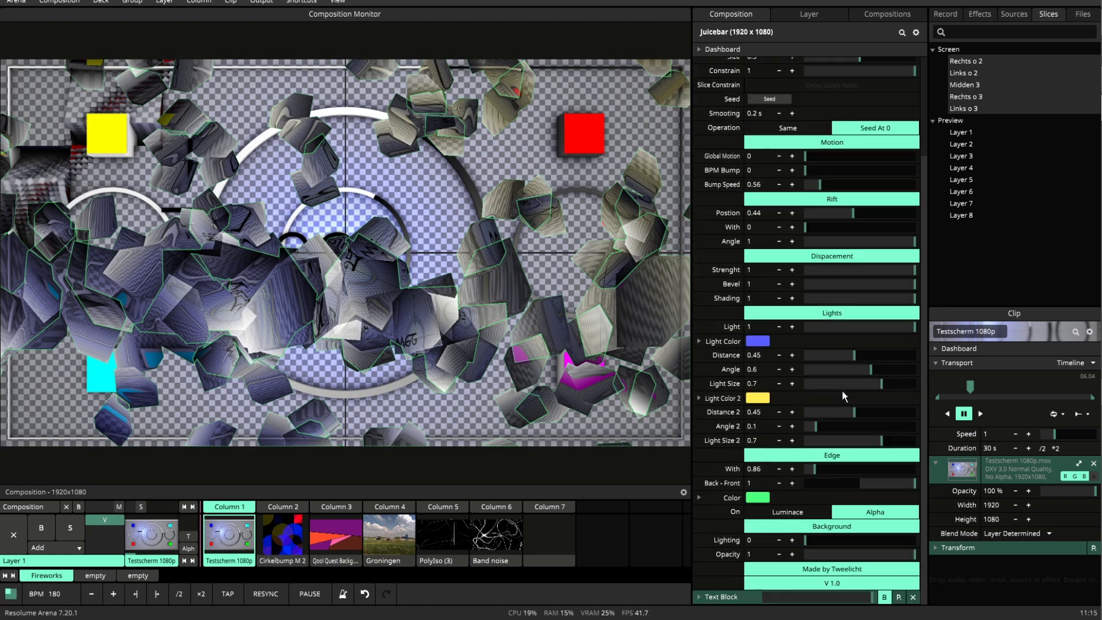
{"action": "left_click_drag", "start_coordinate": [817, 540], "coordinate": [788, 542]}
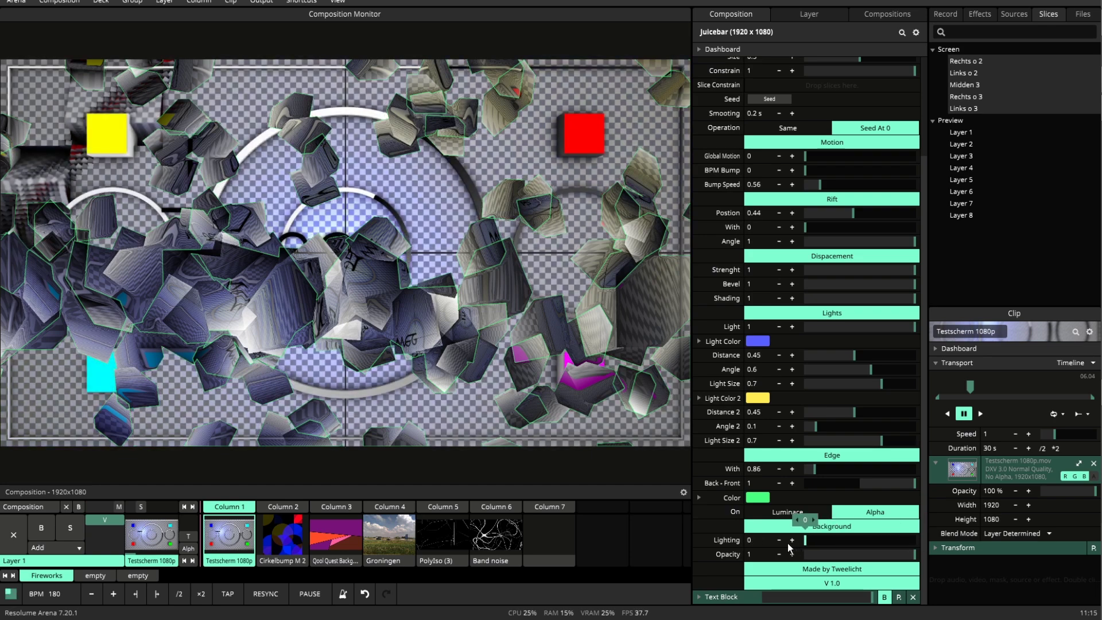
{"action": "left_click_drag", "start_coordinate": [874, 558], "coordinate": [786, 554]}
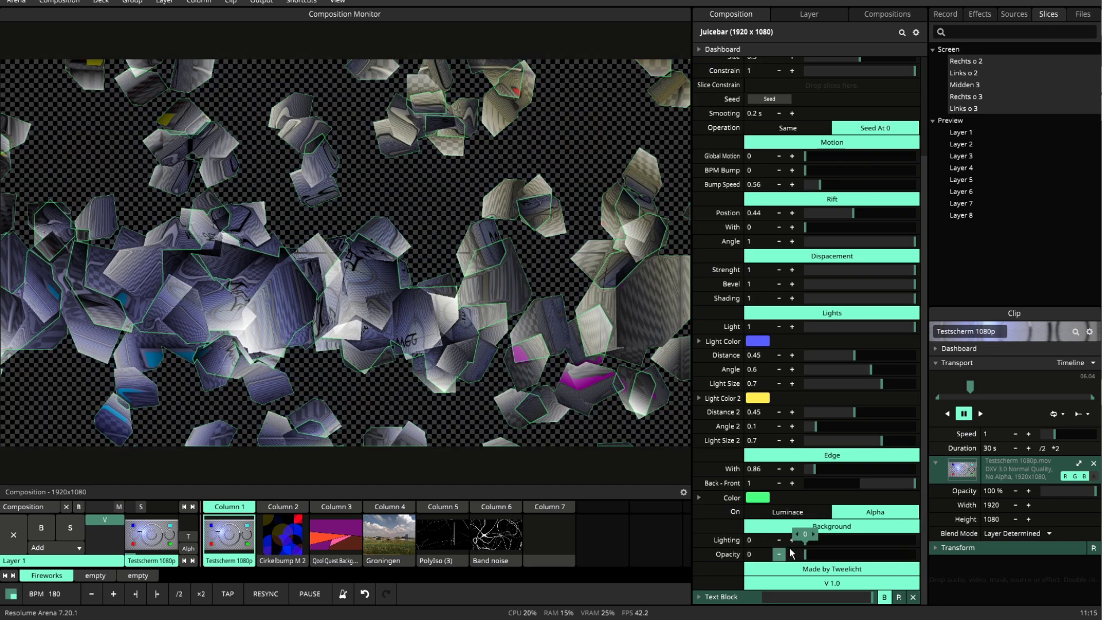
Set Master to 0.62, open the rift with With 0.41, and enlarge the shards to Size 0.75.
{"action": "scroll", "coordinate": [836, 191], "scroll_direction": "up", "scroll_amount": 4}
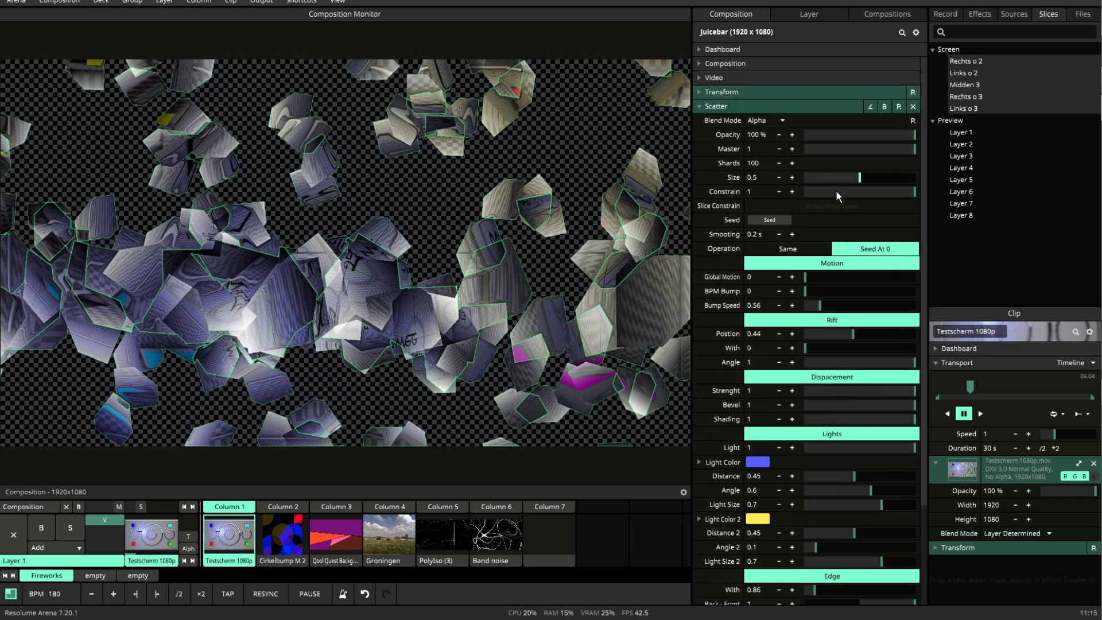
{"action": "left_click_drag", "start_coordinate": [912, 151], "coordinate": [872, 150]}
{"action": "left_click_drag", "start_coordinate": [817, 349], "coordinate": [872, 348]}
{"action": "left_click_drag", "start_coordinate": [860, 177], "coordinate": [887, 178]}
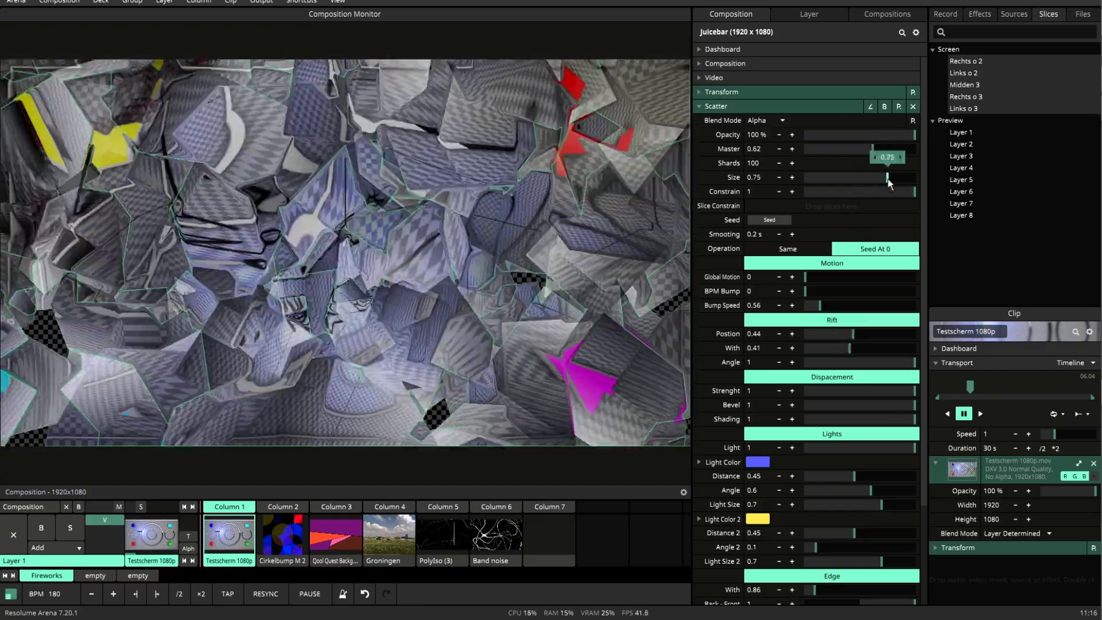
Adjust the rift to Postion 0.48 and With 0.62, and animate Master over 4 beats.
{"action": "left_click_drag", "start_coordinate": [853, 335], "coordinate": [862, 338]}
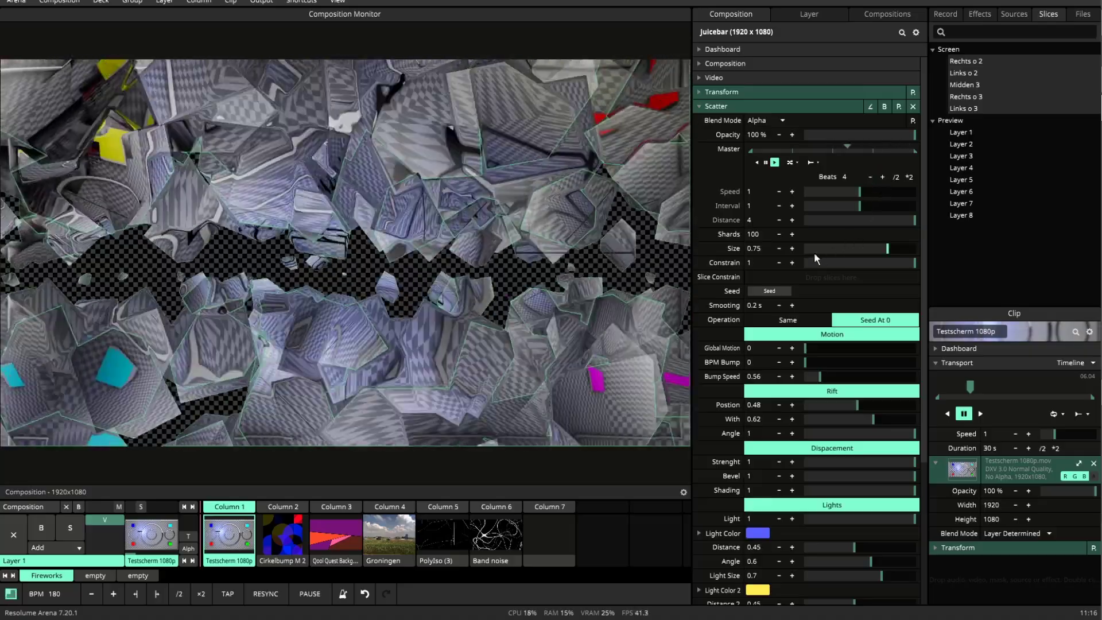
{"action": "scroll", "coordinate": [814, 253], "scroll_direction": "down", "scroll_amount": 3}
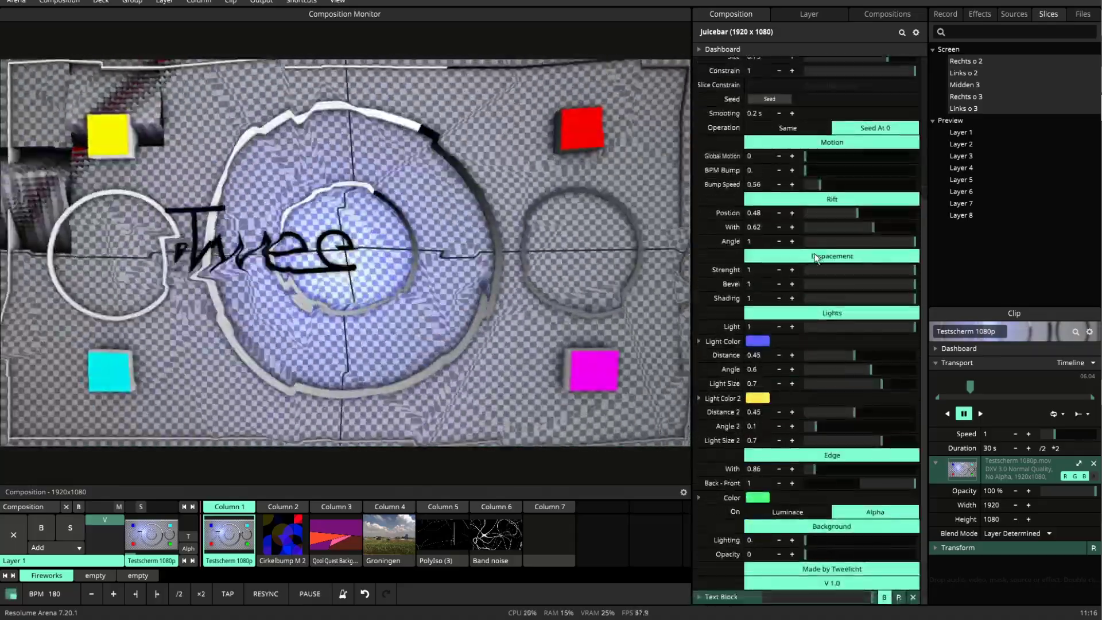
{"action": "scroll", "coordinate": [815, 257], "scroll_direction": "up", "scroll_amount": 3}
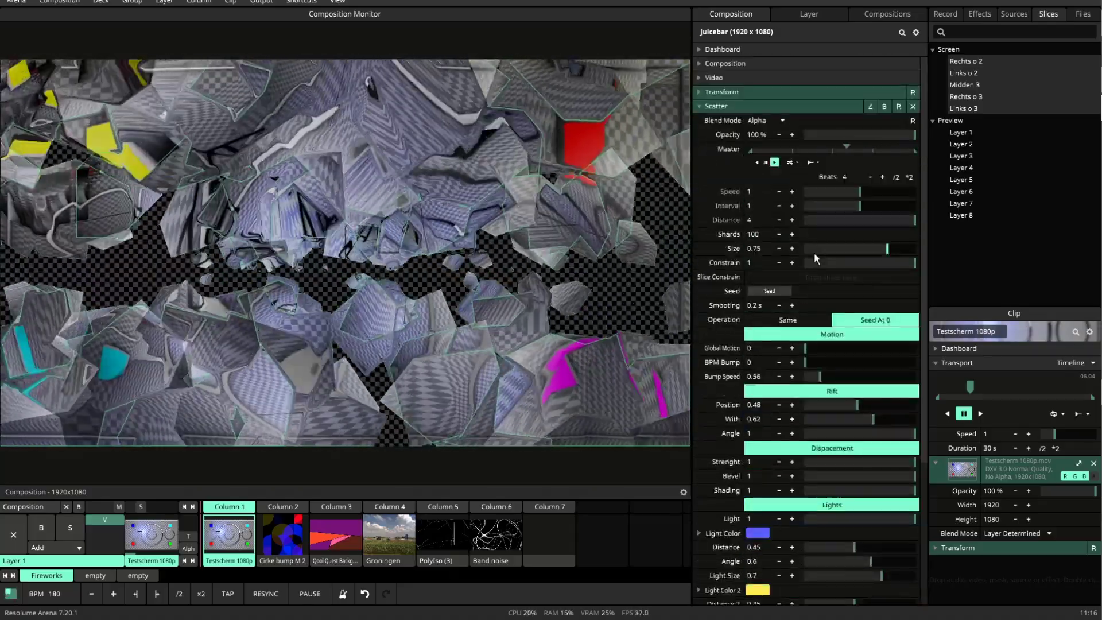